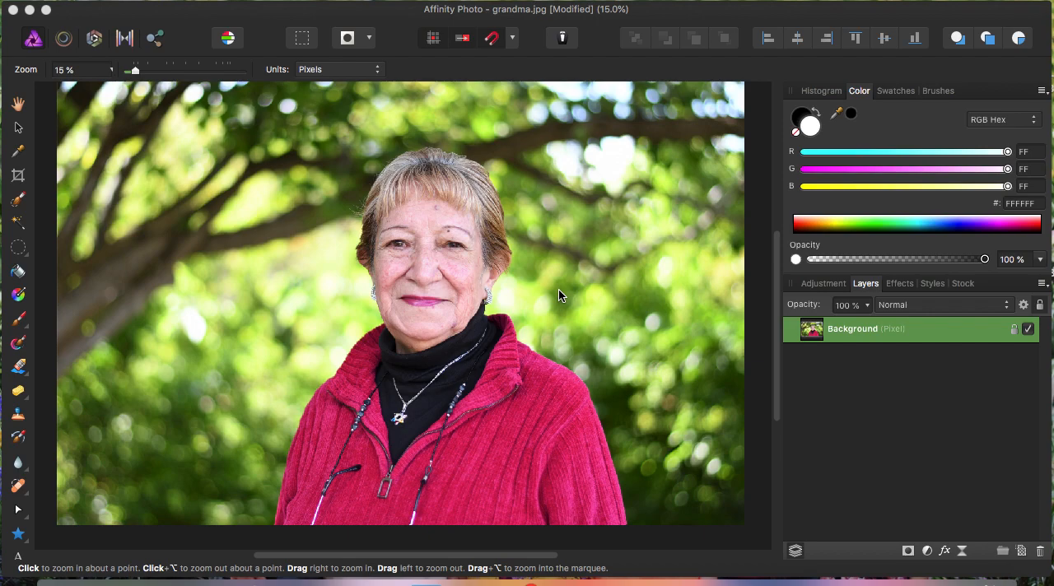
{"action": "left_click", "coordinate": [18, 202]}
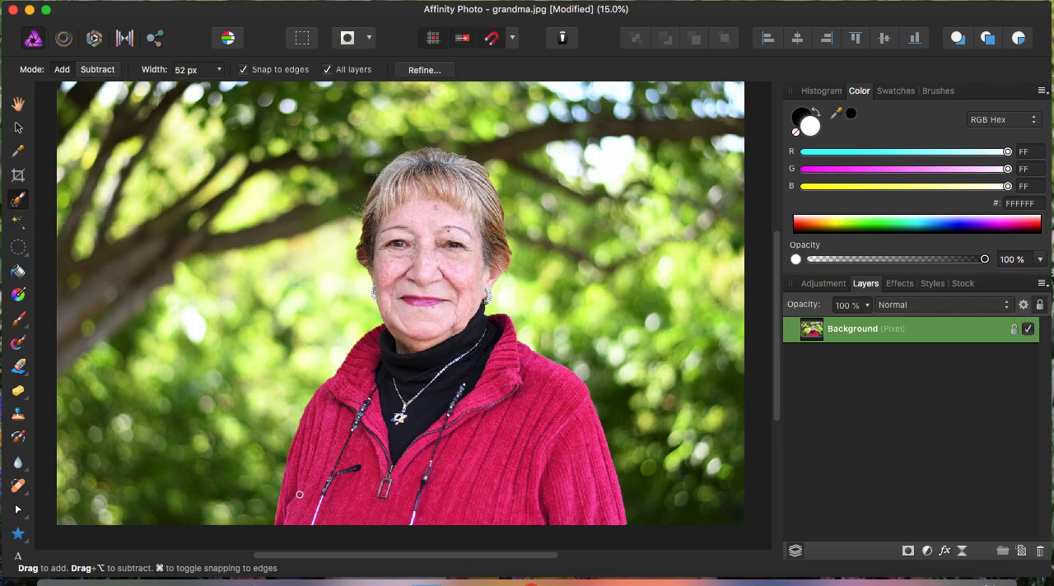
{"action": "scroll", "coordinate": [298, 501], "scroll_direction": "right", "scroll_amount": 1}
{"action": "scroll", "coordinate": [298, 500], "scroll_direction": "up", "scroll_amount": 3}
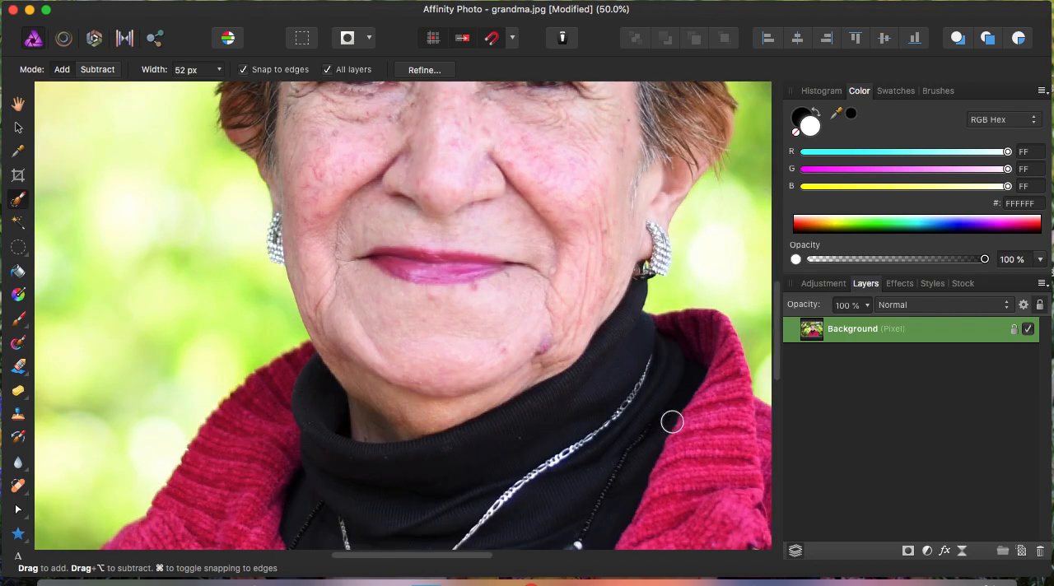
{"action": "left_click_drag", "start_coordinate": [777, 331], "coordinate": [768, 423]}
{"action": "left_click_drag", "start_coordinate": [482, 556], "coordinate": [433, 567]}
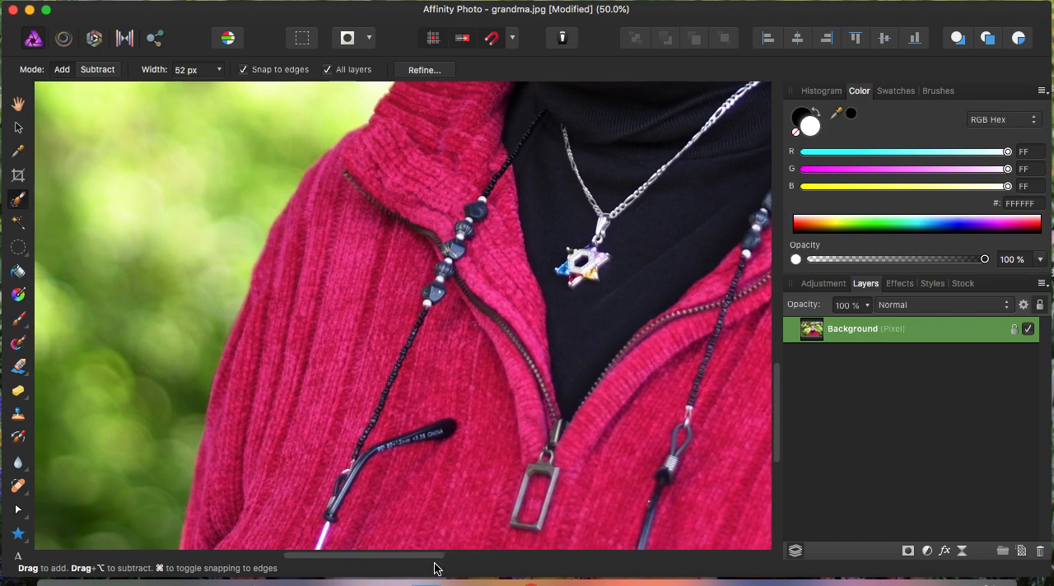
{"action": "left_click_drag", "start_coordinate": [775, 406], "coordinate": [776, 428]}
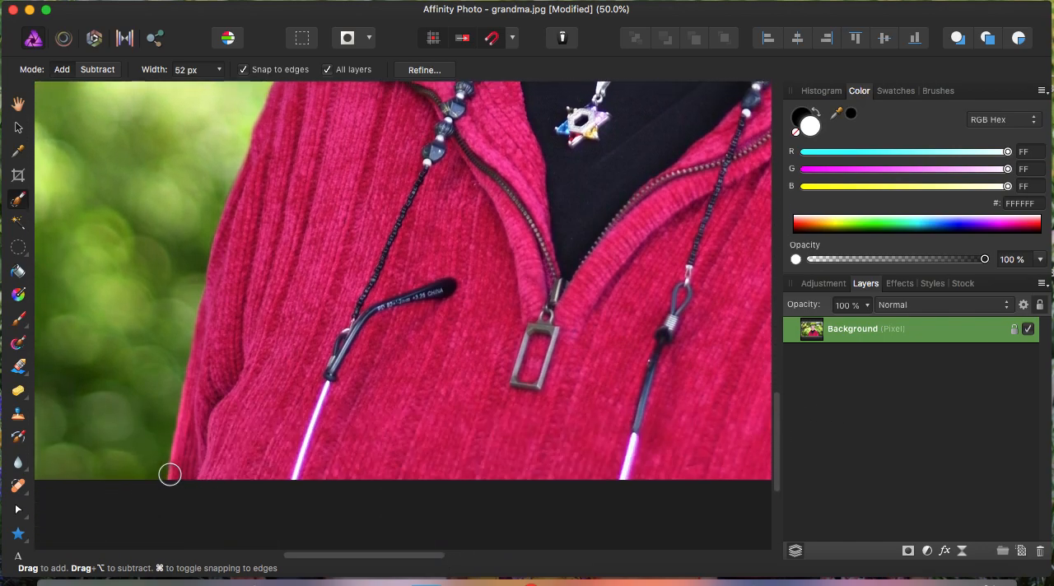
{"action": "left_click_drag", "start_coordinate": [180, 477], "coordinate": [226, 272]}
{"action": "key", "text": "super+d"}
- Load the saved sweater selection from the file sweater.afselection on the Desktop
{"action": "key", "text": "super+minus"}
{"action": "key", "text": "super+minus"}
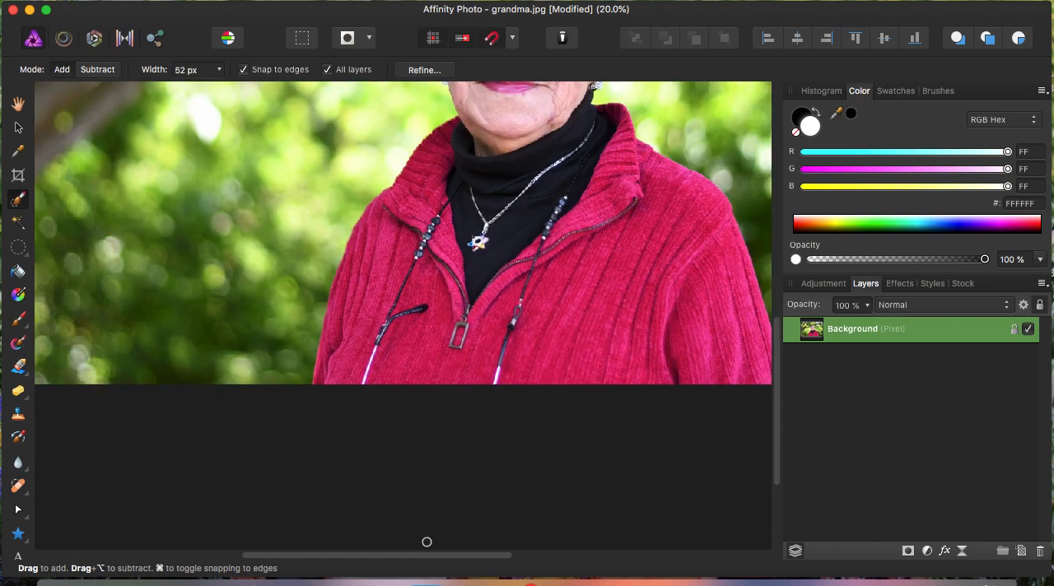
{"action": "left_click_drag", "start_coordinate": [443, 558], "coordinate": [525, 543]}
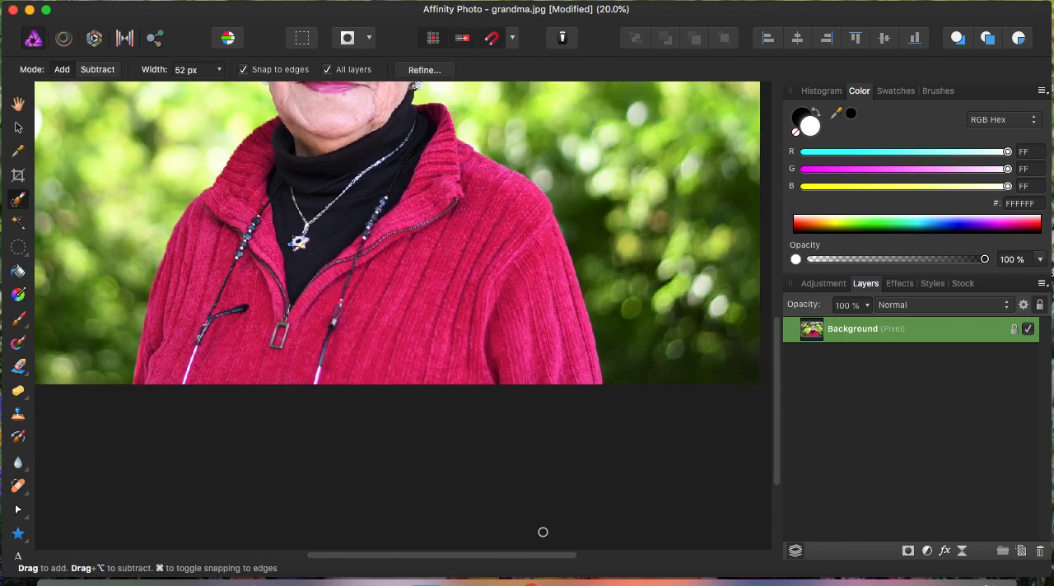
{"action": "left_click_drag", "start_coordinate": [776, 443], "coordinate": [778, 389]}
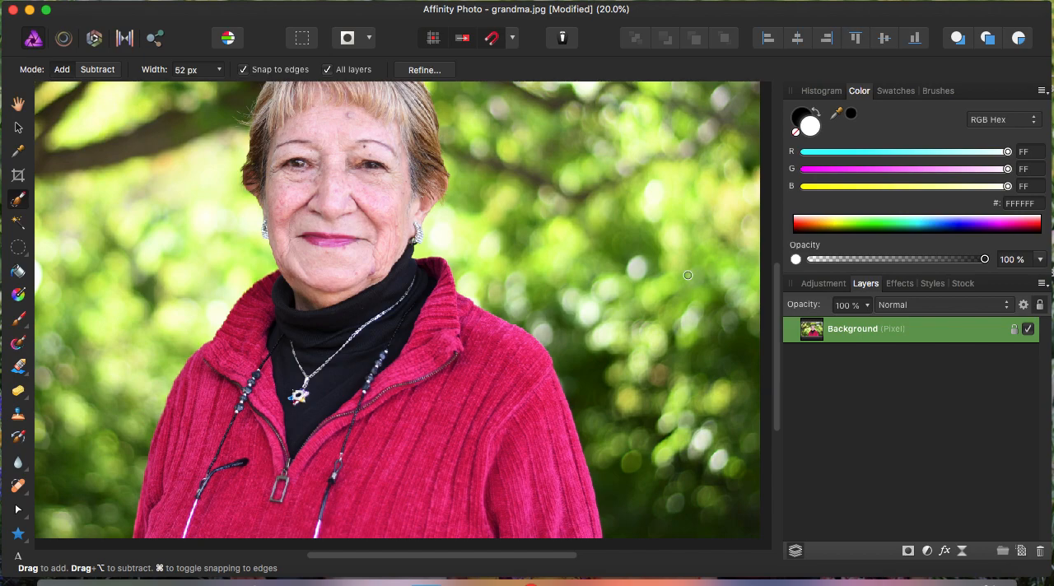
{"action": "left_click", "coordinate": [376, 0]}
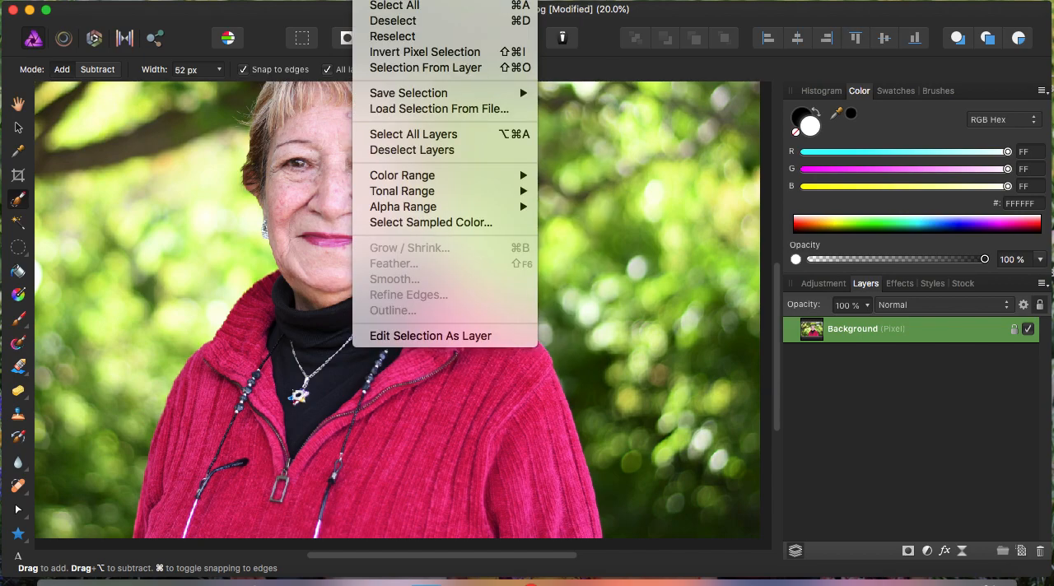
{"action": "left_click", "coordinate": [438, 112]}
{"action": "left_click_drag", "start_coordinate": [867, 159], "coordinate": [865, 358]}
{"action": "left_click", "coordinate": [580, 202]}
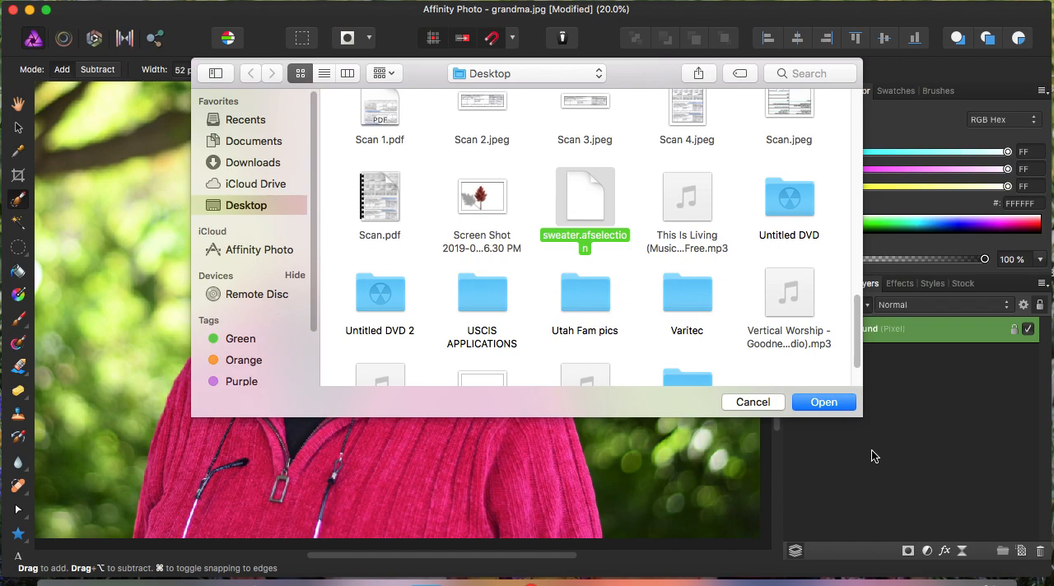
{"action": "left_click", "coordinate": [824, 402]}
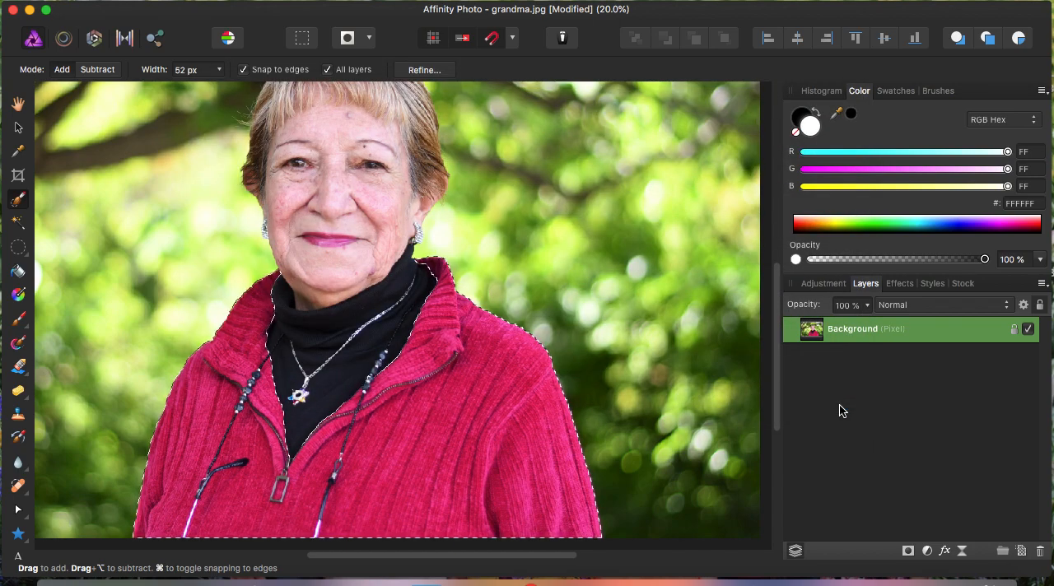
- Add an HSL adjustment to the selected sweater with a hue shift of -116.4° and a saturation shift of 3 %
{"action": "left_click", "coordinate": [820, 284]}
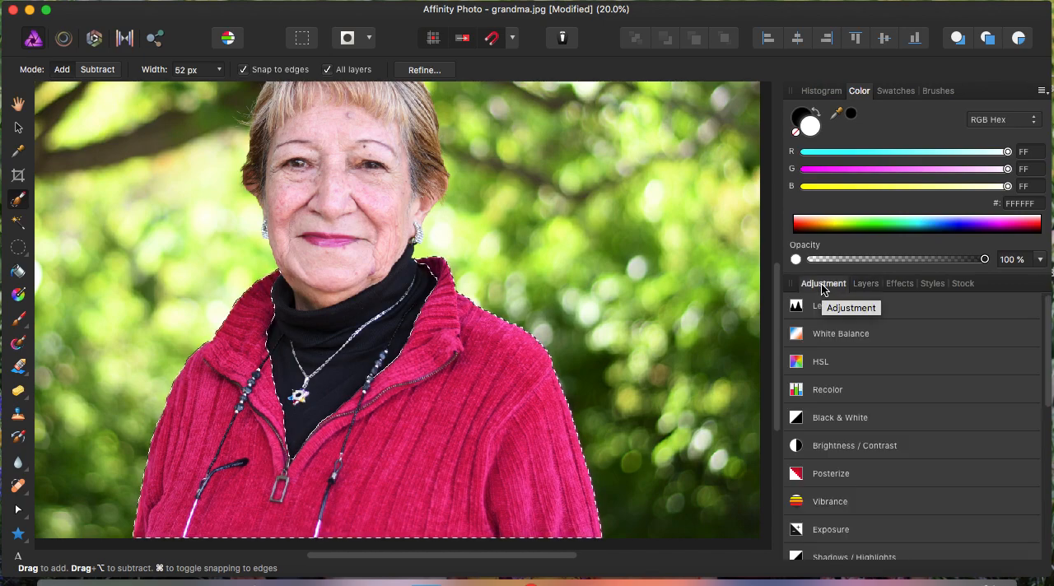
{"action": "left_click", "coordinate": [805, 364]}
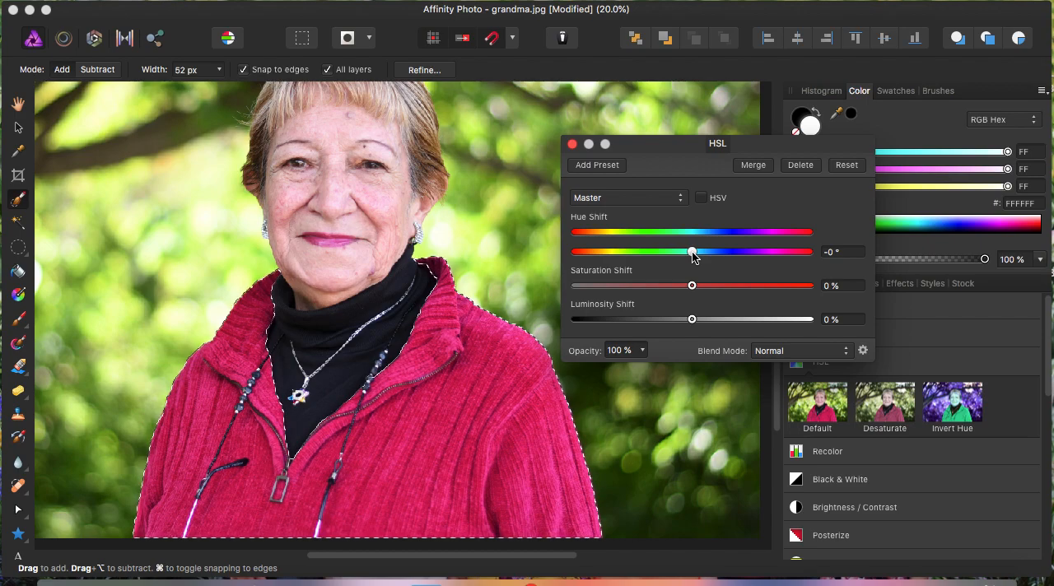
{"action": "left_click_drag", "start_coordinate": [691, 251], "coordinate": [618, 275]}
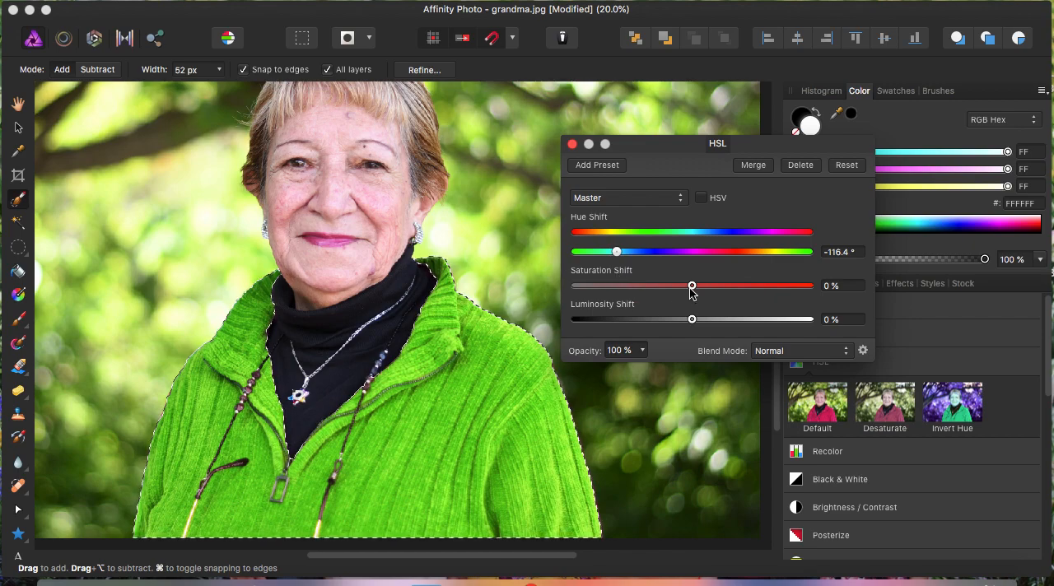
{"action": "mouse_move", "coordinate": [691, 286]}
{"action": "left_mouse_down"}
{"action": "mouse_move", "coordinate": [700, 288]}
{"action": "mouse_move", "coordinate": [681, 296]}
{"action": "mouse_move", "coordinate": [785, 321]}
{"action": "mouse_move", "coordinate": [694, 299]}
{"action": "mouse_move", "coordinate": [609, 299]}
{"action": "mouse_move", "coordinate": [696, 306]}
{"action": "left_mouse_up"}
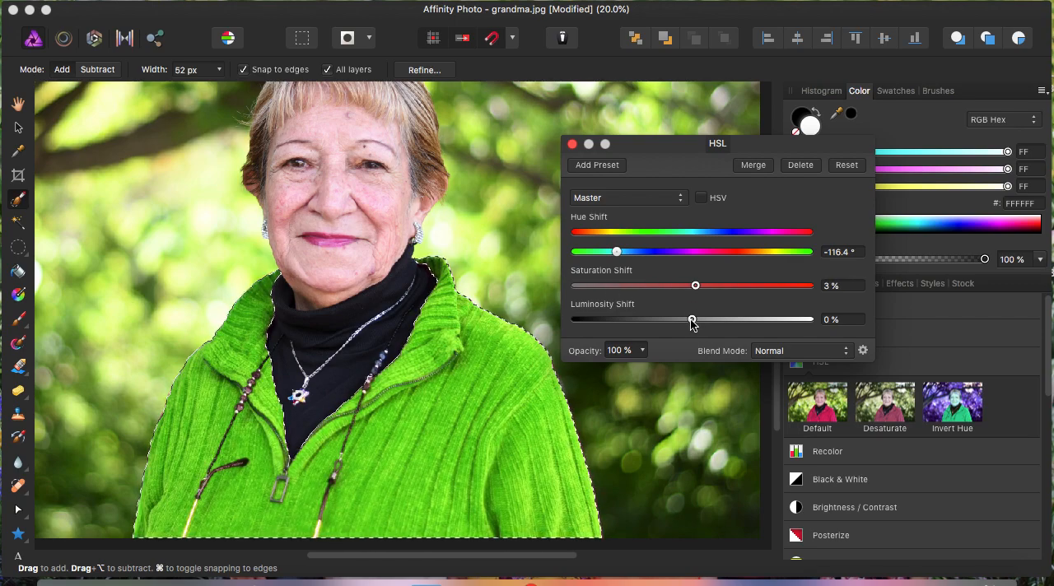
- Try a luminosity shift of 9 %, return it to 0 %, and close the HSL adjustment
{"action": "mouse_move", "coordinate": [692, 321]}
{"action": "left_mouse_down"}
{"action": "mouse_move", "coordinate": [758, 332]}
{"action": "mouse_move", "coordinate": [606, 330]}
{"action": "mouse_move", "coordinate": [746, 345]}
{"action": "mouse_move", "coordinate": [701, 338]}
{"action": "left_mouse_up"}
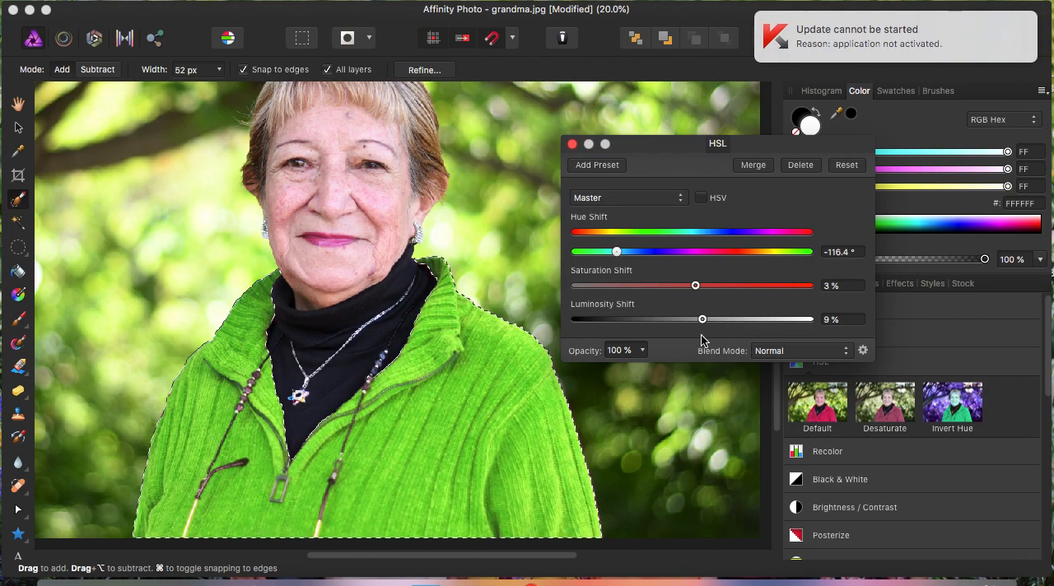
{"action": "left_click", "coordinate": [837, 321]}
{"action": "left_click_drag", "start_coordinate": [838, 319], "coordinate": [755, 323]}
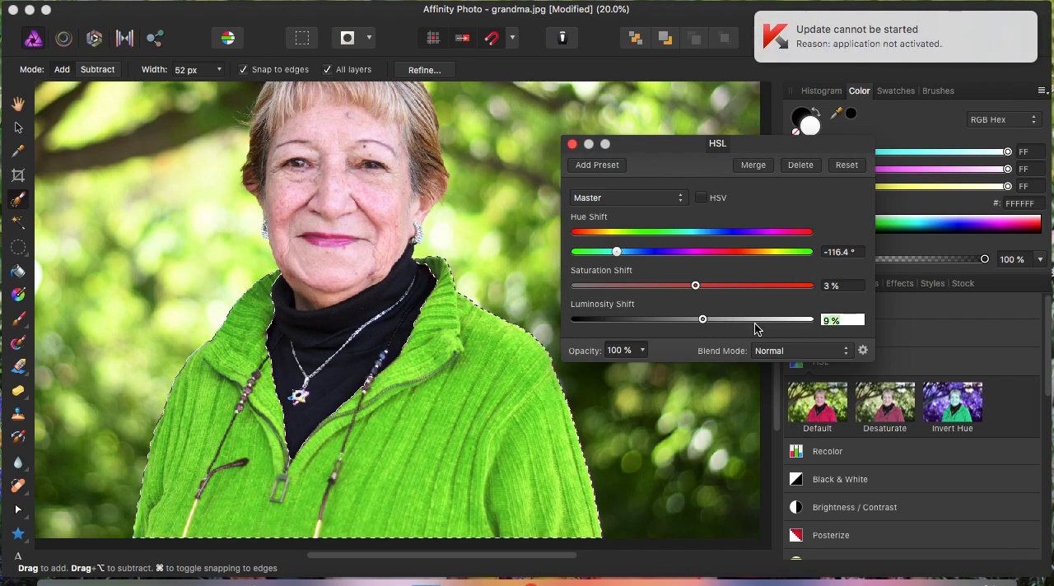
{"action": "type", "text": "d"}
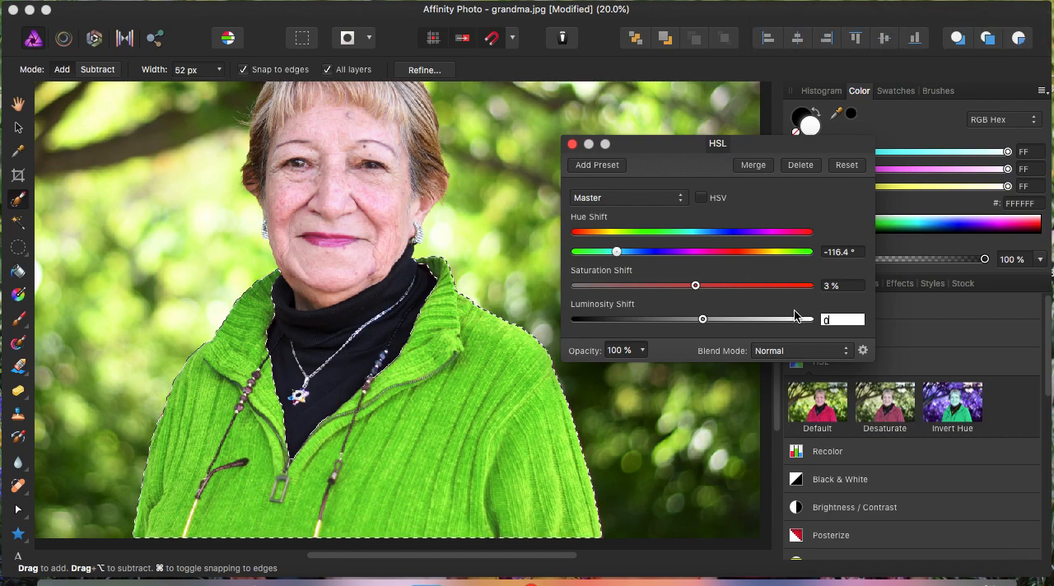
{"action": "key", "text": "Return"}
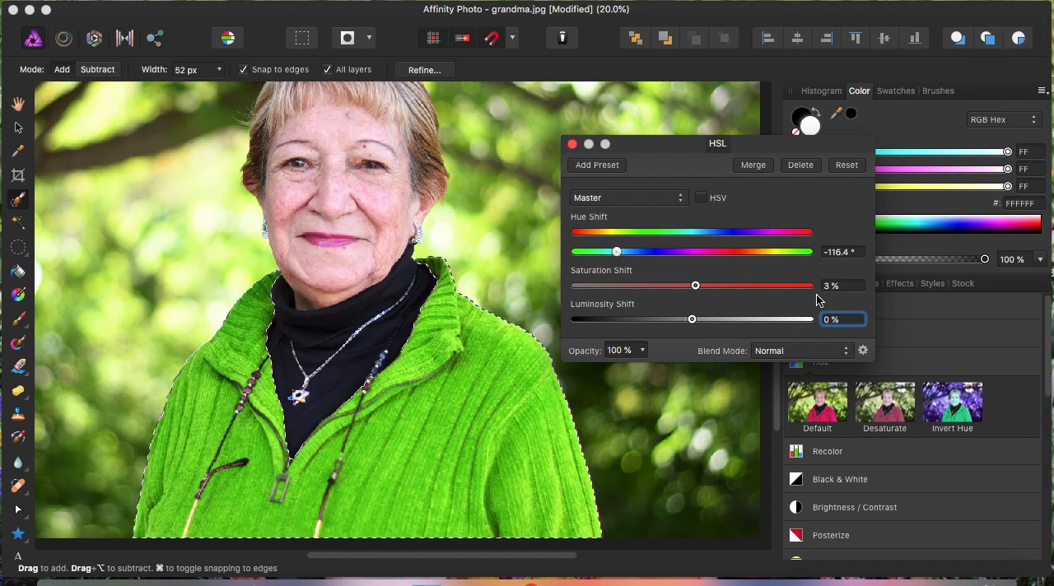
{"action": "left_click", "coordinate": [572, 145]}
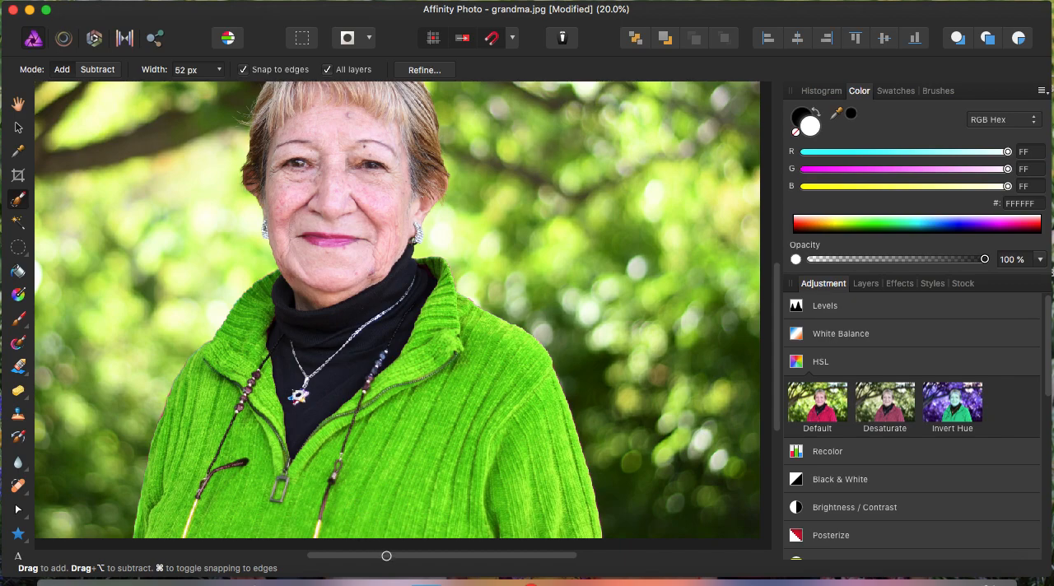
- Examine the edges of the recoloured sweater up close, from the collar down to the bottom of the sleeve
{"action": "left_click_drag", "start_coordinate": [386, 556], "coordinate": [334, 572]}
{"action": "key", "text": "super+equal"}
{"action": "key", "text": "super+equal"}
{"action": "key", "text": "super+equal"}
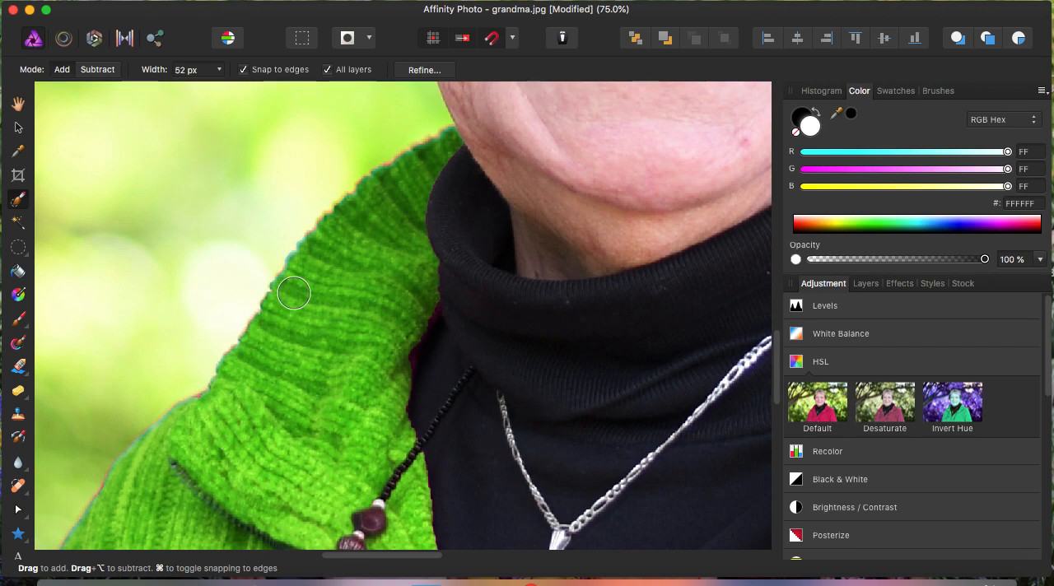
{"action": "left_click_drag", "start_coordinate": [376, 555], "coordinate": [358, 555]}
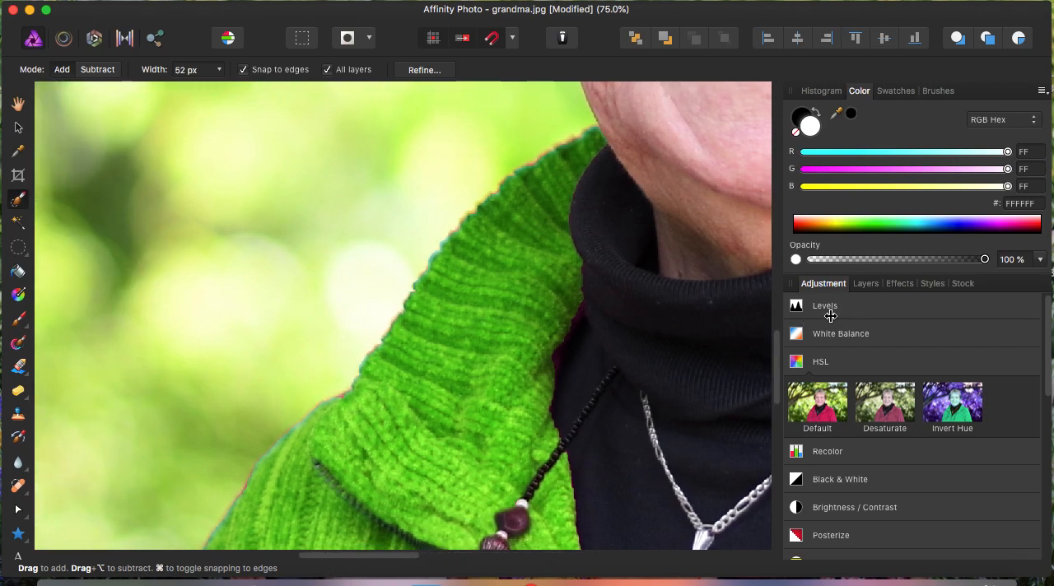
{"action": "left_click_drag", "start_coordinate": [778, 343], "coordinate": [779, 431]}
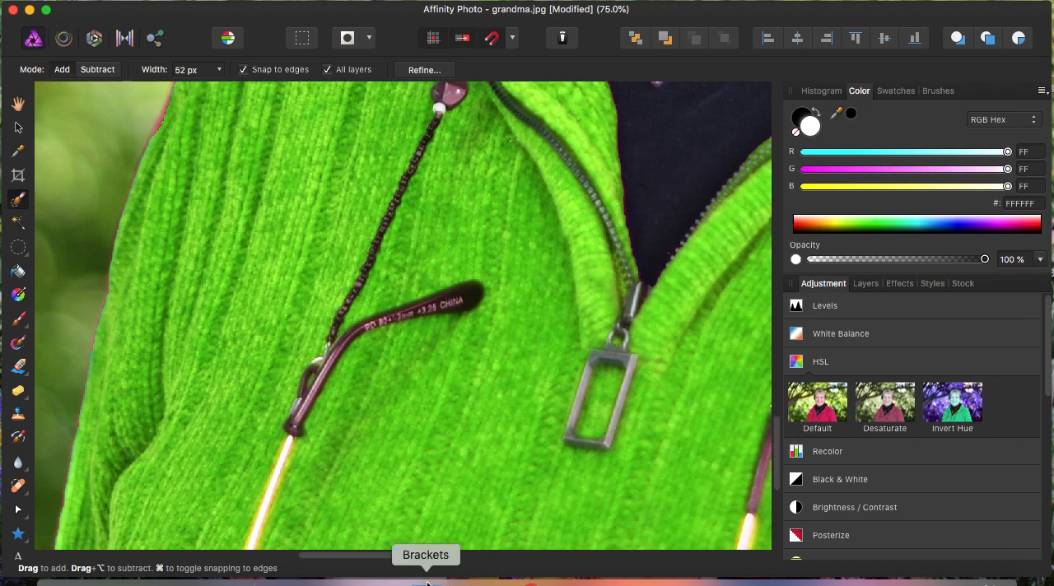
{"action": "left_click_drag", "start_coordinate": [395, 555], "coordinate": [384, 555]}
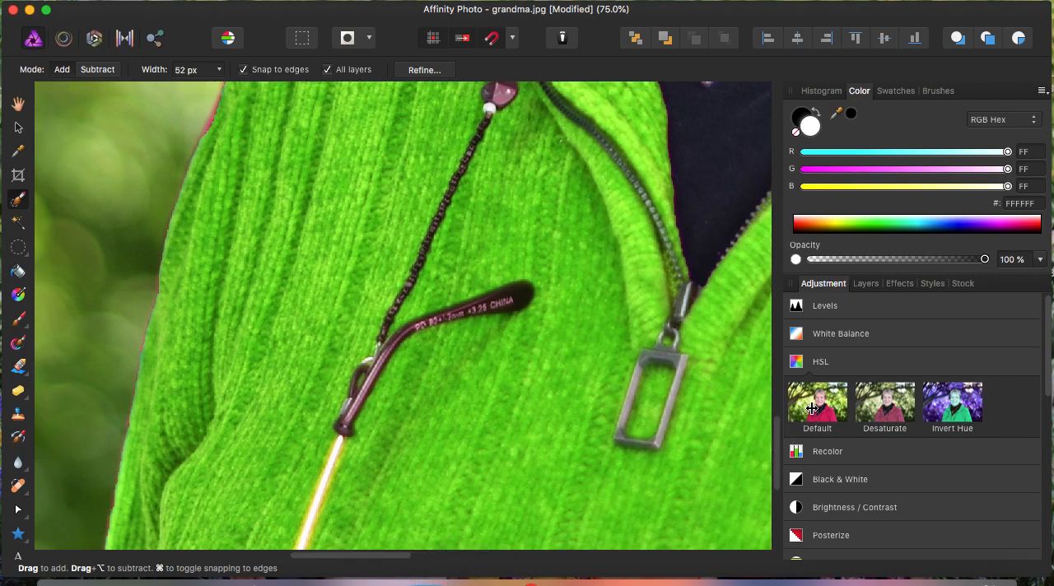
{"action": "left_click_drag", "start_coordinate": [780, 439], "coordinate": [781, 457]}
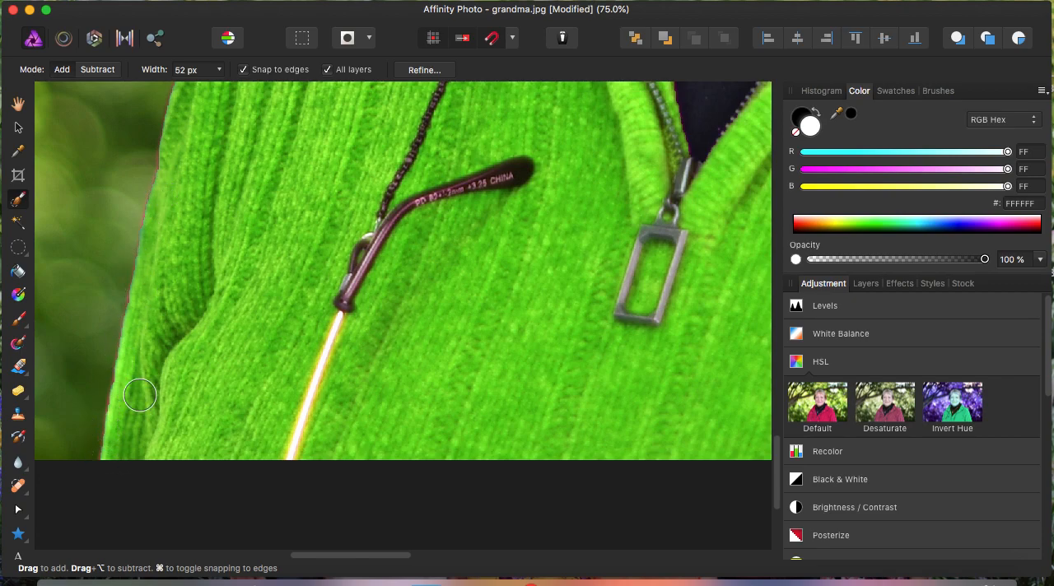
- Use the Blur Brush Tool to soften the colour fringe along the sleeve's outer edge on the photo's left side
{"action": "left_click", "coordinate": [23, 467]}
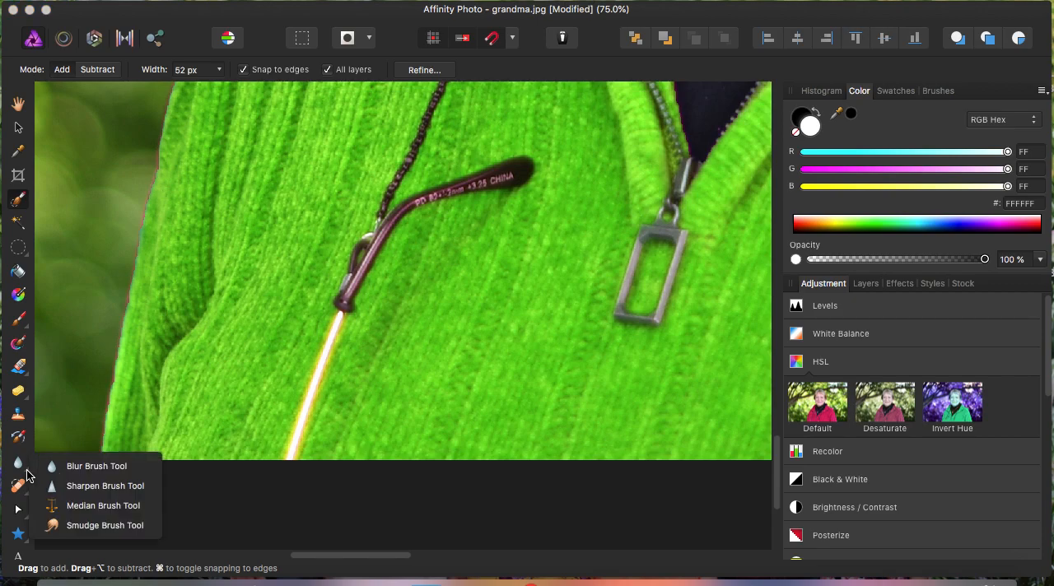
{"action": "left_click", "coordinate": [93, 467]}
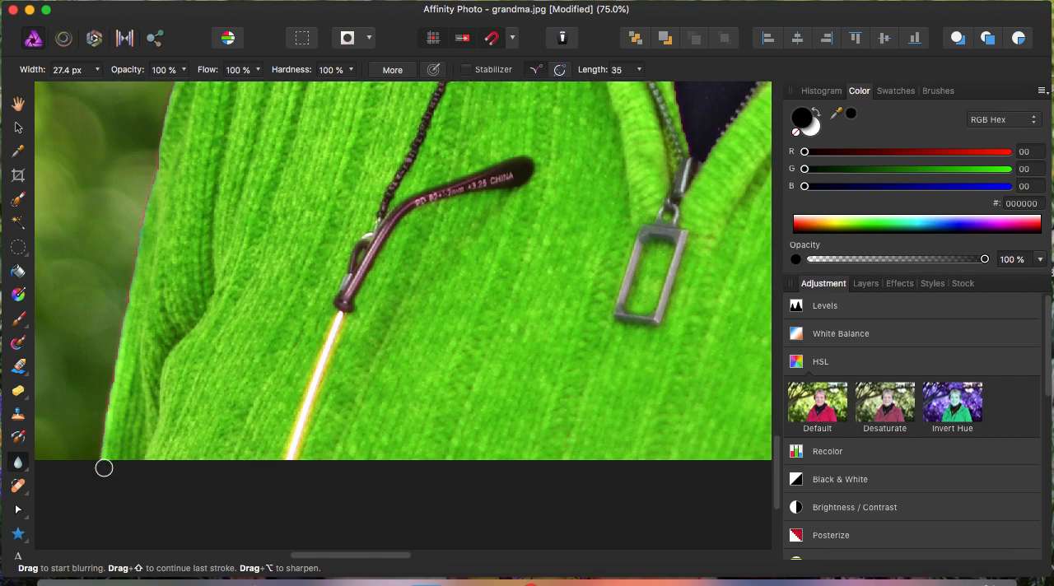
{"action": "scroll", "coordinate": [777, 475], "scroll_direction": "up", "scroll_amount": 3}
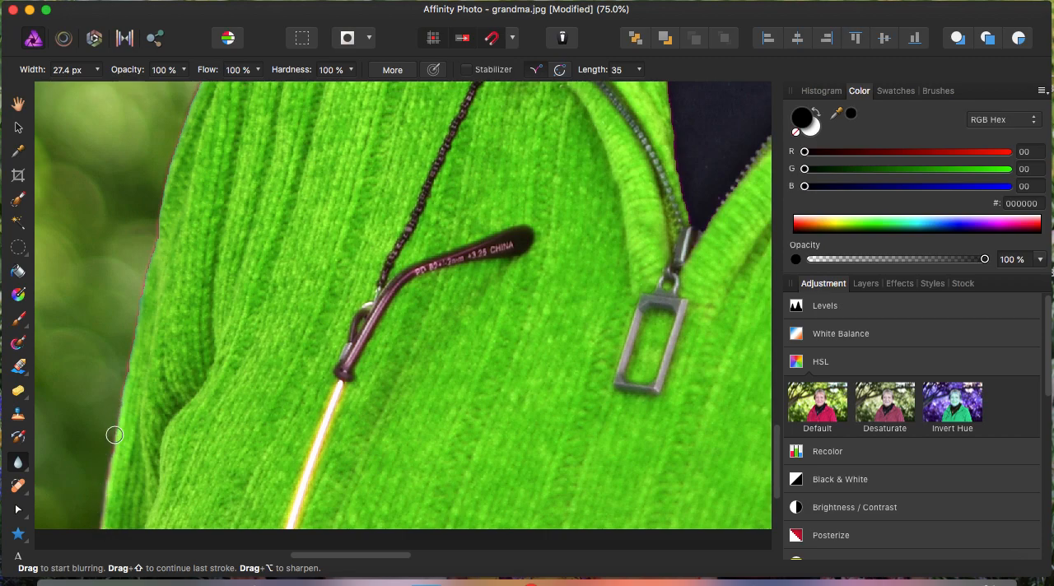
{"action": "key", "text": "super+1"}
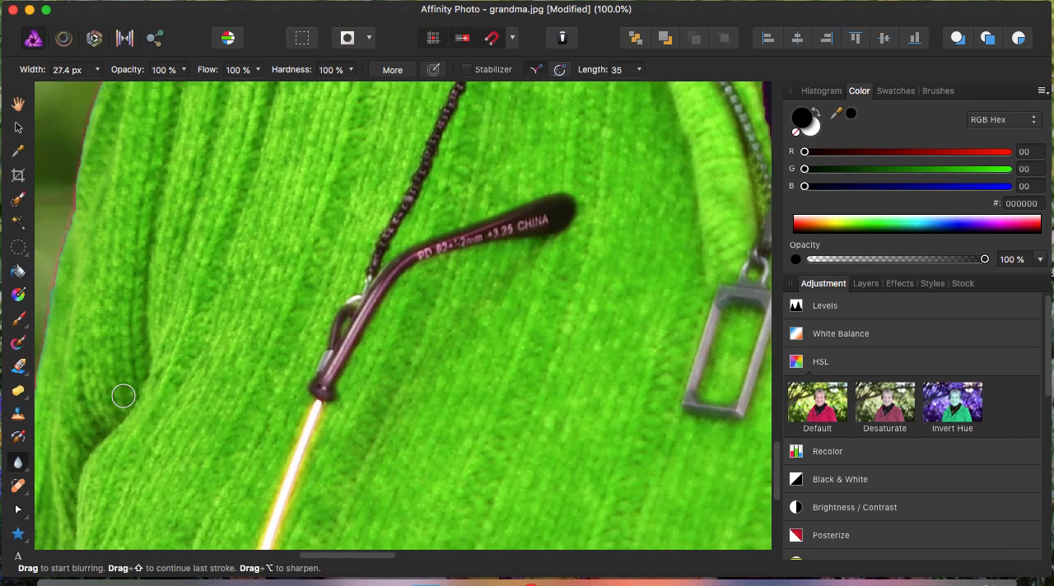
{"action": "left_click_drag", "start_coordinate": [345, 557], "coordinate": [321, 559]}
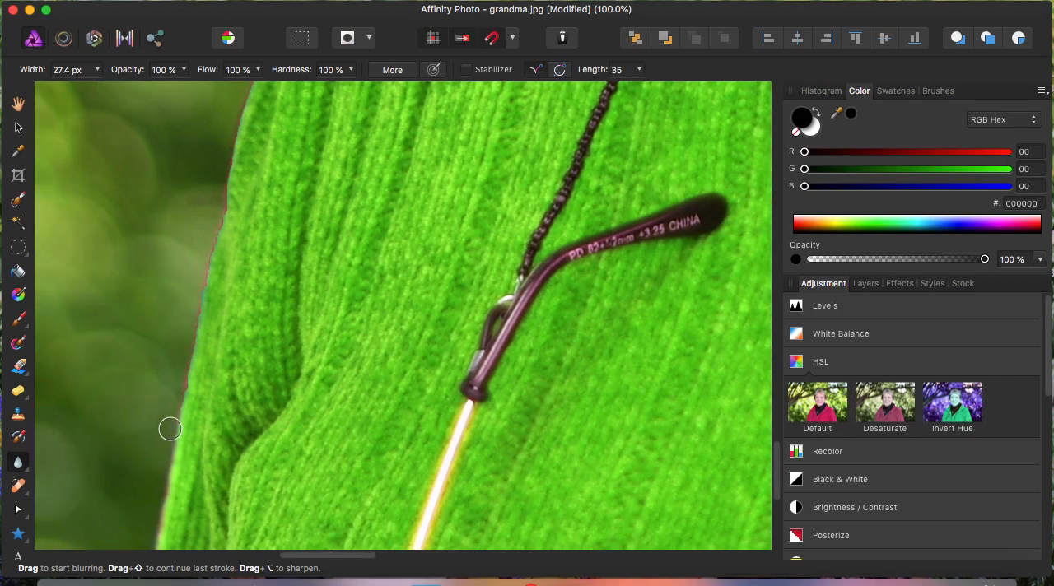
{"action": "mouse_move", "coordinate": [187, 380]}
{"action": "left_mouse_down"}
{"action": "mouse_move", "coordinate": [244, 110]}
{"action": "mouse_move", "coordinate": [226, 249]}
{"action": "mouse_move", "coordinate": [196, 362]}
{"action": "left_mouse_up"}
{"action": "left_click_drag", "start_coordinate": [776, 458], "coordinate": [777, 430]}
{"action": "left_click_drag", "start_coordinate": [236, 360], "coordinate": [296, 211]}
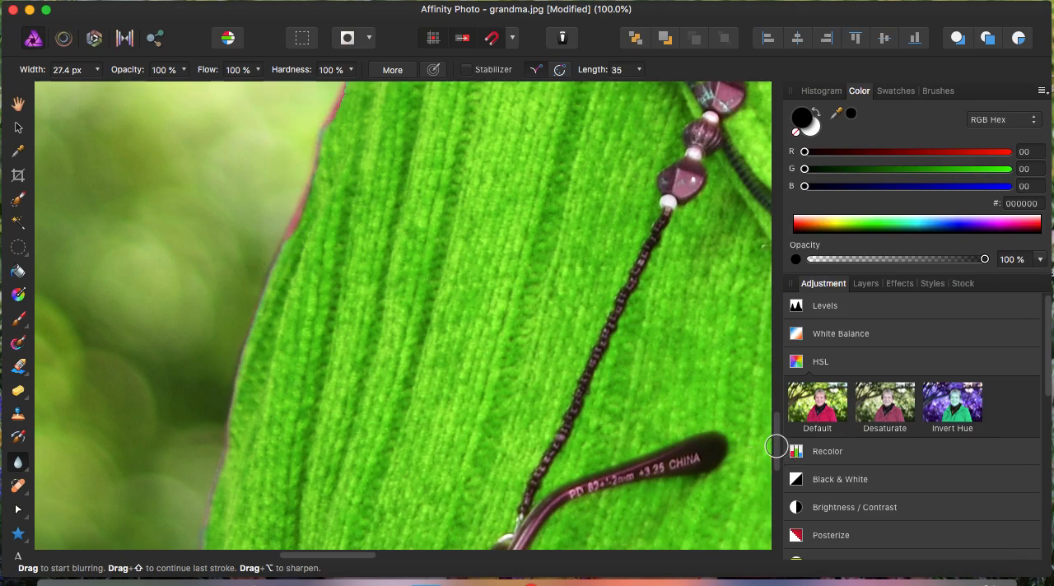
- Blur the fringe along the sweater's shoulder edge up to the base of the collar
{"action": "left_click_drag", "start_coordinate": [776, 445], "coordinate": [776, 419]}
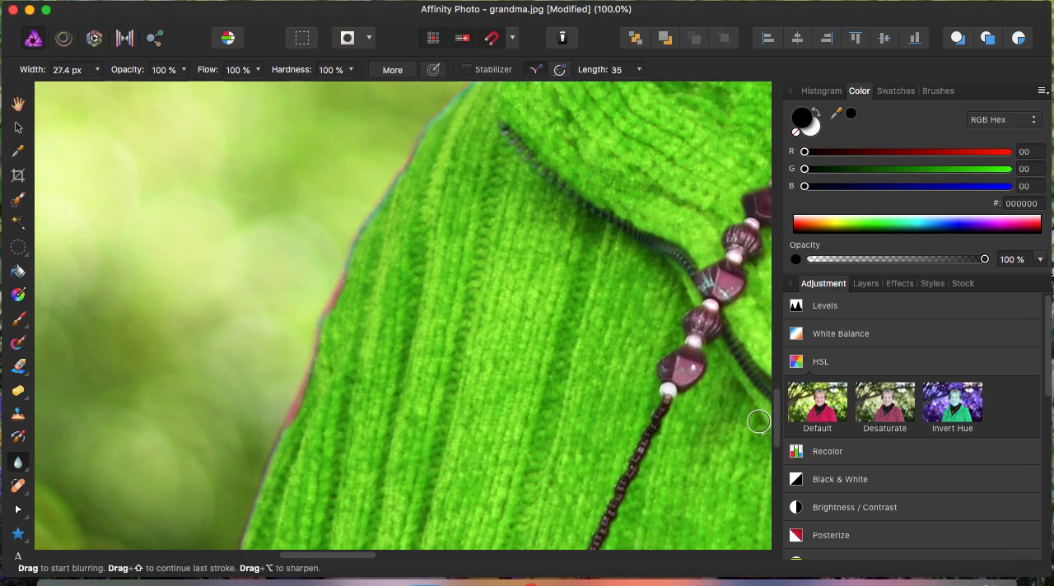
{"action": "left_click_drag", "start_coordinate": [773, 422], "coordinate": [773, 404]}
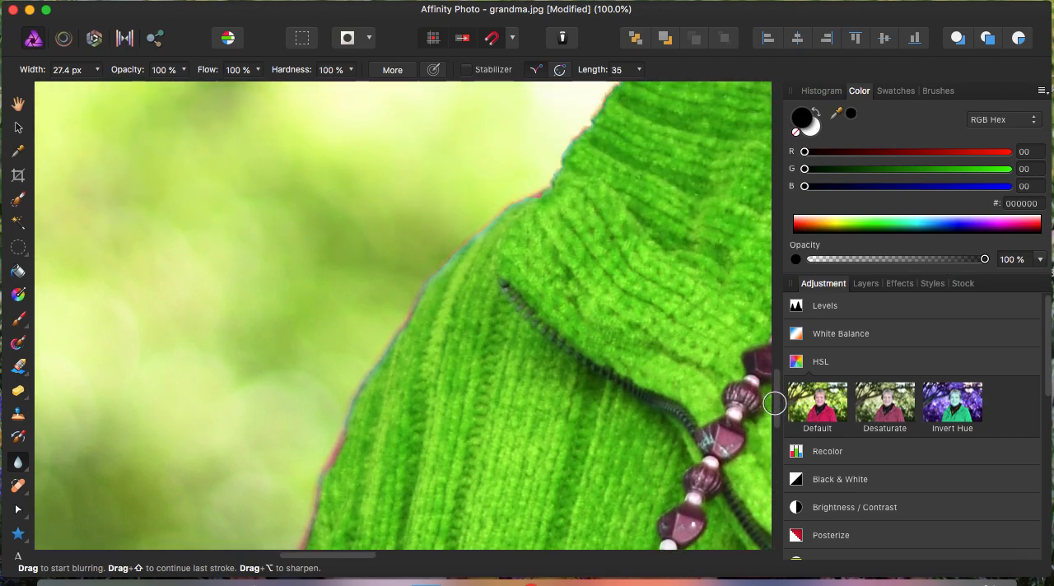
{"action": "left_click_drag", "start_coordinate": [442, 270], "coordinate": [538, 192]}
- Blur the colour fringe along the collar's outer edge on the photo's left side, from the shoulder up to the neck
{"action": "mouse_move", "coordinate": [578, 142]}
{"action": "left_mouse_down"}
{"action": "mouse_move", "coordinate": [552, 184]}
{"action": "mouse_move", "coordinate": [594, 126]}
{"action": "mouse_move", "coordinate": [579, 146]}
{"action": "left_mouse_up"}
{"action": "left_click_drag", "start_coordinate": [360, 557], "coordinate": [393, 557]}
{"action": "left_click_drag", "start_coordinate": [778, 406], "coordinate": [777, 384]}
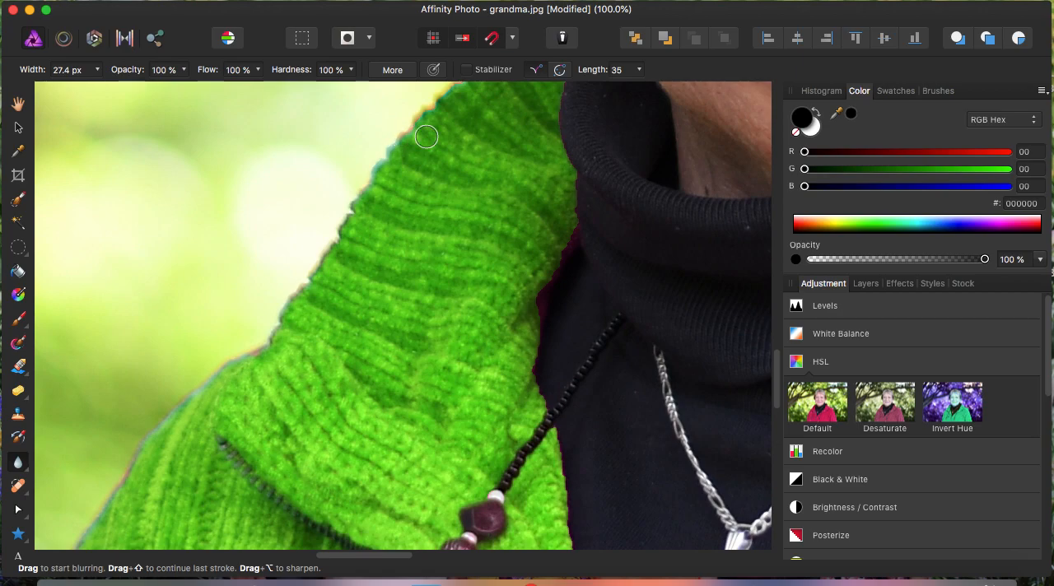
{"action": "left_click_drag", "start_coordinate": [781, 368], "coordinate": [776, 349]}
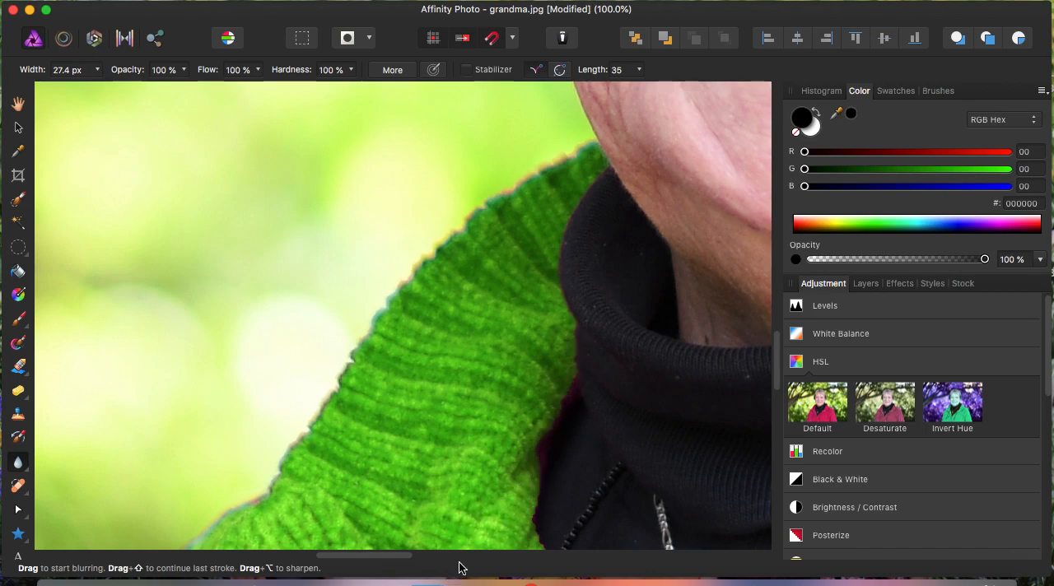
- Blur the fringe where the sweater's left-hand opening meets the black turtleneck, from the collar down to the zipper pull
{"action": "scroll", "coordinate": [770, 384], "scroll_direction": "down", "scroll_amount": 5}
{"action": "scroll", "coordinate": [771, 384], "scroll_direction": "right", "scroll_amount": 4}
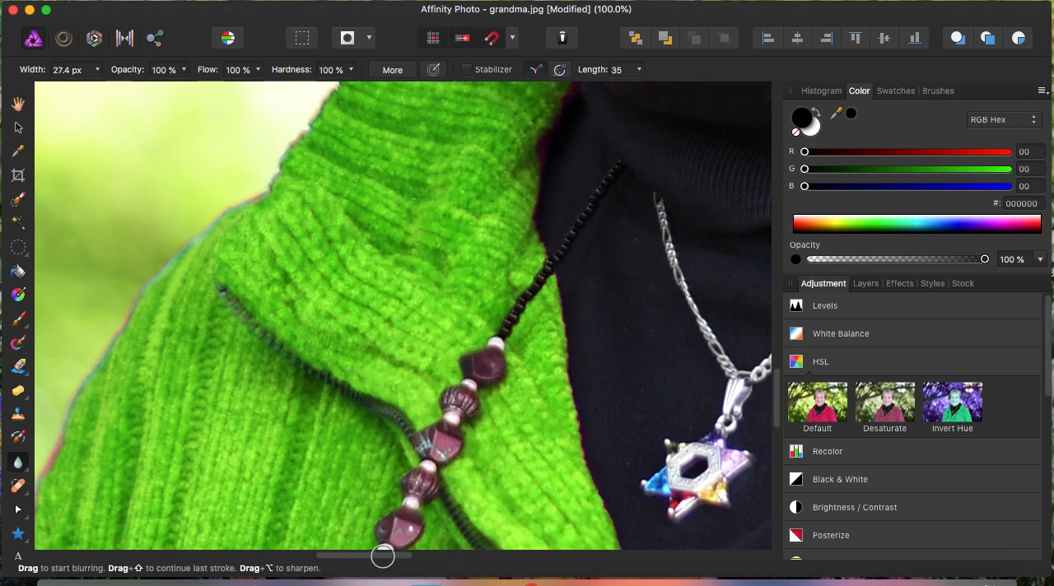
{"action": "scroll", "coordinate": [383, 557], "scroll_direction": "right", "scroll_amount": 5}
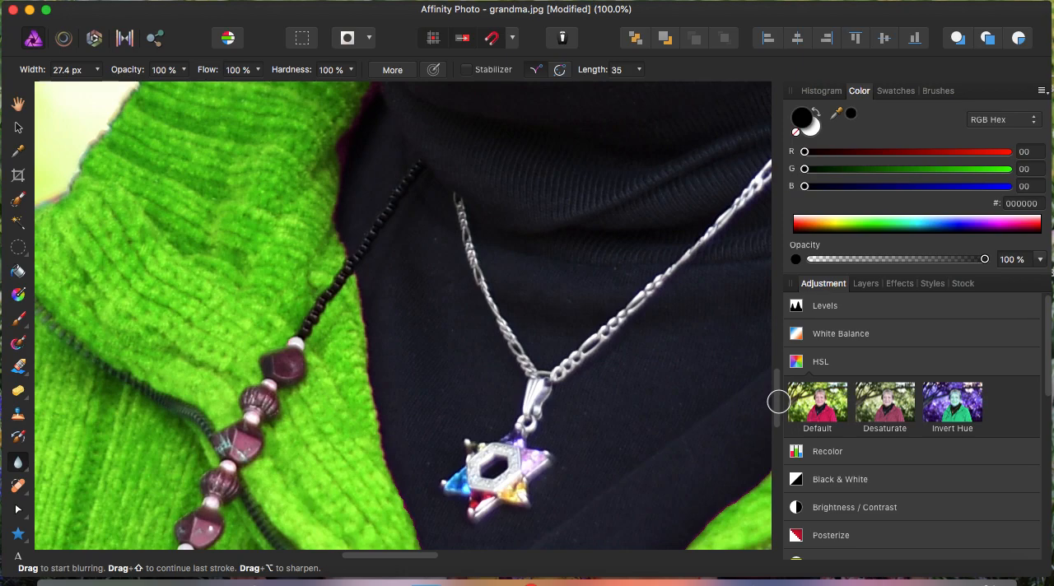
{"action": "left_click_drag", "start_coordinate": [778, 401], "coordinate": [778, 431]}
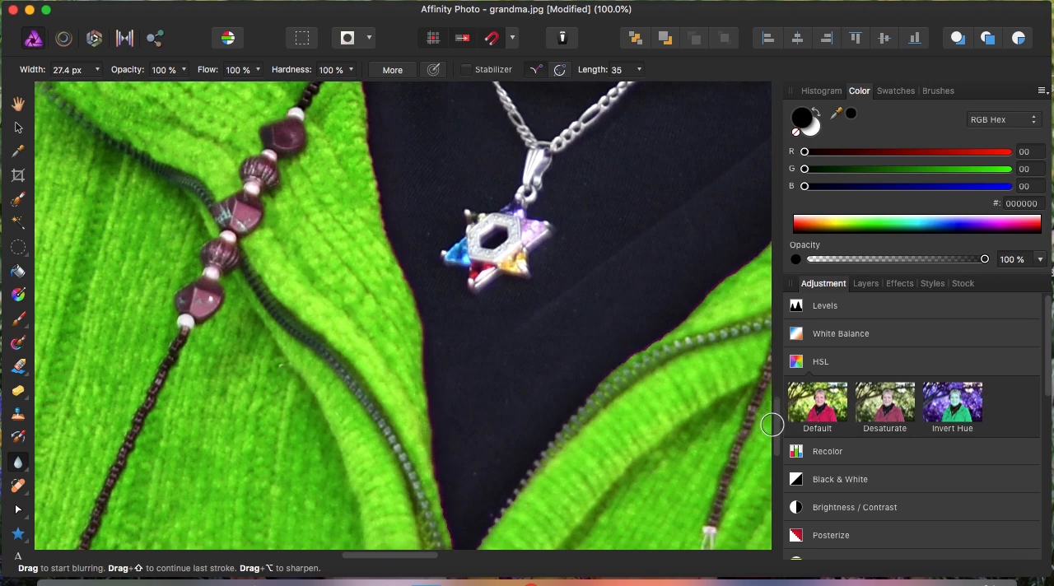
{"action": "scroll", "coordinate": [772, 425], "scroll_direction": "down", "scroll_amount": 5}
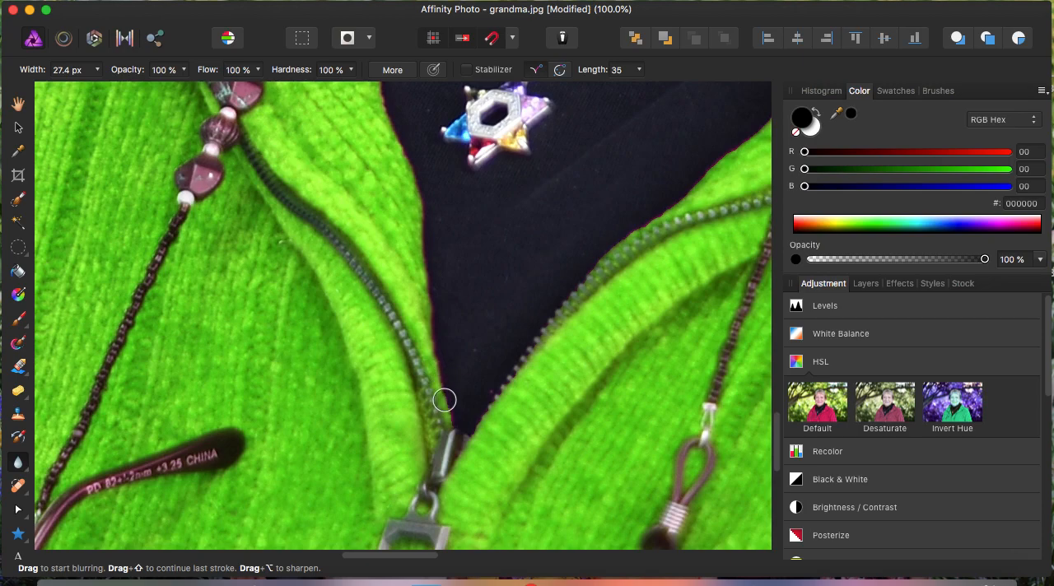
- Blur the sweater's inner edge against the black turtleneck on the photo's right side, from the zipper pull up to the collar
{"action": "left_click_drag", "start_coordinate": [420, 558], "coordinate": [458, 554]}
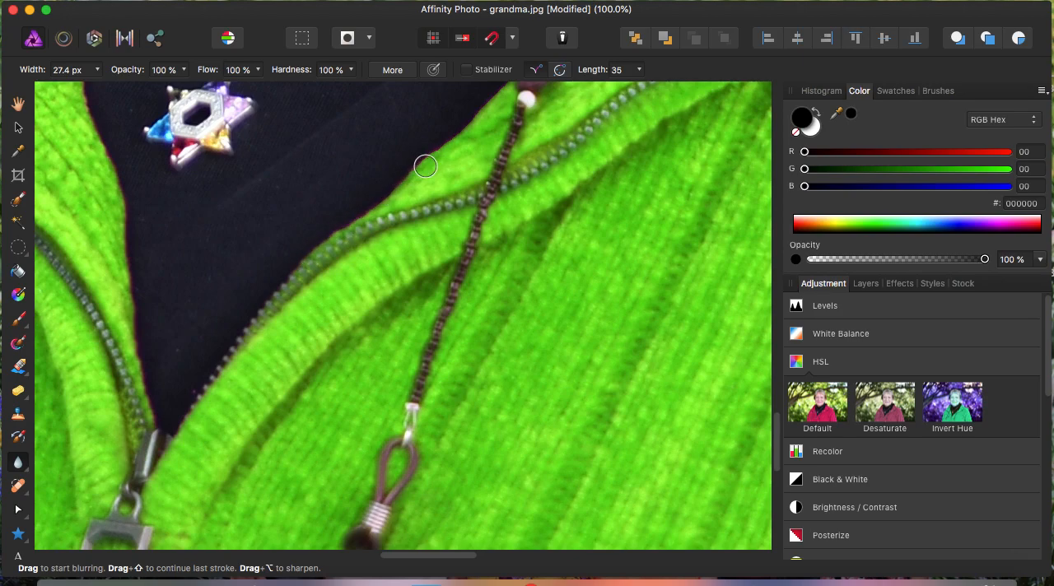
{"action": "left_click_drag", "start_coordinate": [776, 449], "coordinate": [776, 421]}
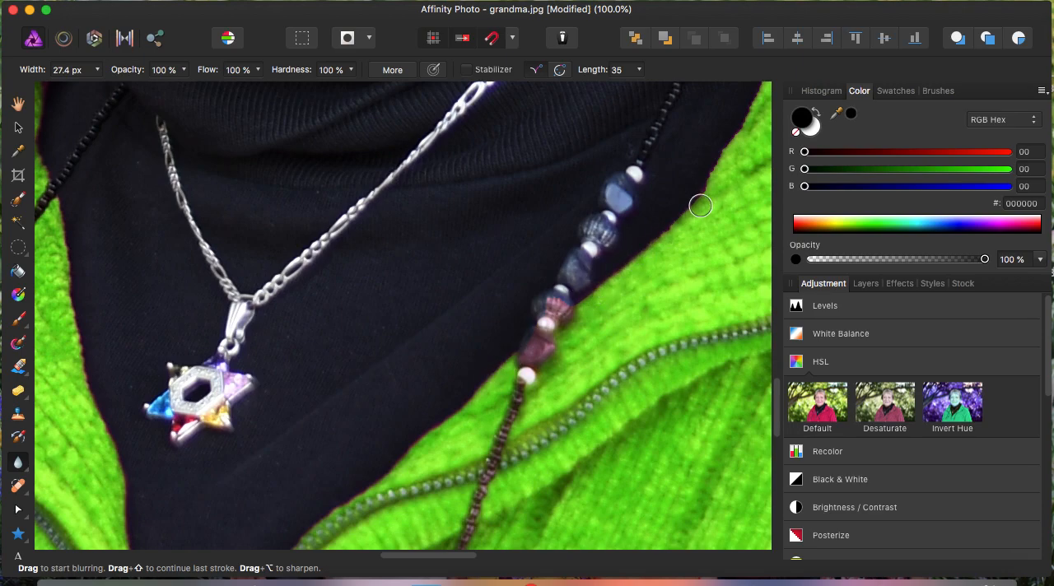
{"action": "left_click_drag", "start_coordinate": [419, 556], "coordinate": [473, 555]}
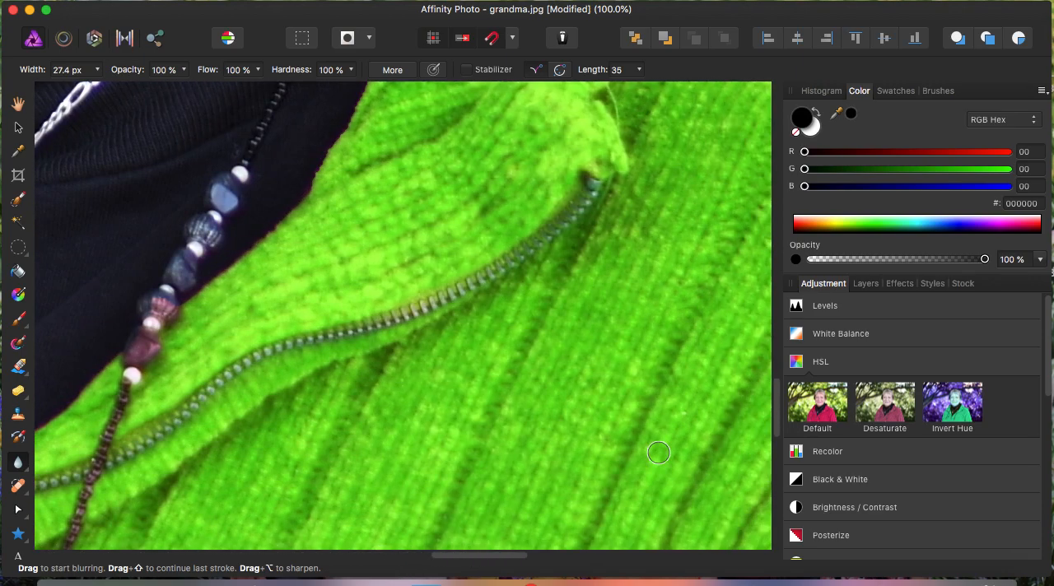
{"action": "left_click_drag", "start_coordinate": [777, 400], "coordinate": [776, 360]}
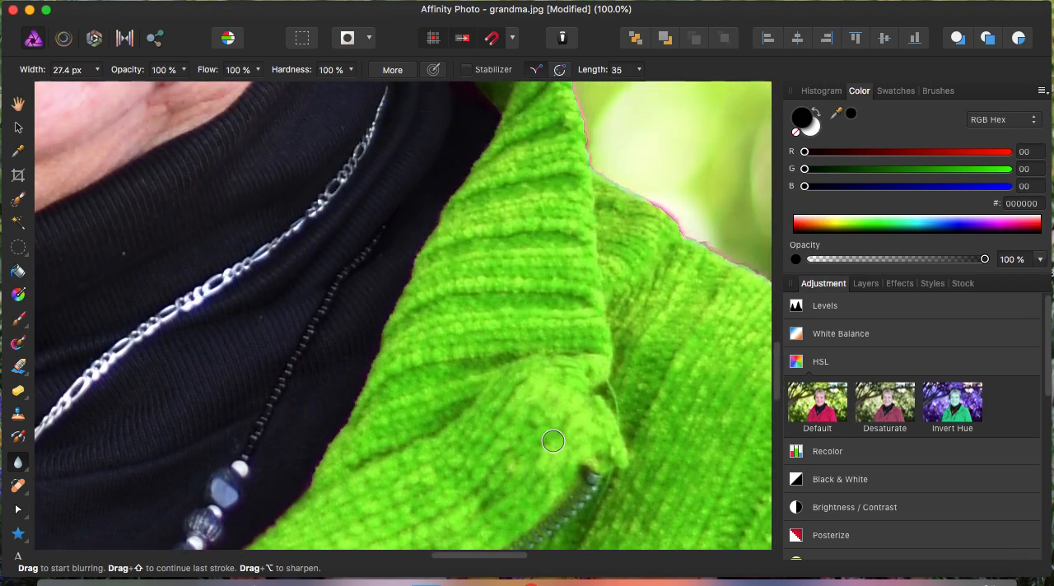
{"action": "mouse_move", "coordinate": [309, 488]}
{"action": "left_mouse_down"}
{"action": "mouse_move", "coordinate": [365, 397]}
{"action": "mouse_move", "coordinate": [419, 247]}
{"action": "mouse_move", "coordinate": [474, 169]}
{"action": "left_mouse_up"}
- Blur the fringe around the right-hand collar's edges and along the start of the adjoining shoulder
{"action": "scroll", "coordinate": [781, 350], "scroll_direction": "up", "scroll_amount": 5}
{"action": "mouse_move", "coordinate": [447, 404]}
{"action": "left_mouse_down"}
{"action": "mouse_move", "coordinate": [484, 363]}
{"action": "mouse_move", "coordinate": [499, 309]}
{"action": "mouse_move", "coordinate": [441, 240]}
{"action": "mouse_move", "coordinate": [404, 231]}
{"action": "mouse_move", "coordinate": [461, 266]}
{"action": "mouse_move", "coordinate": [419, 229]}
{"action": "mouse_move", "coordinate": [466, 281]}
{"action": "mouse_move", "coordinate": [401, 232]}
{"action": "mouse_move", "coordinate": [502, 328]}
{"action": "mouse_move", "coordinate": [436, 242]}
{"action": "mouse_move", "coordinate": [517, 295]}
{"action": "mouse_move", "coordinate": [441, 244]}
{"action": "mouse_move", "coordinate": [539, 327]}
{"action": "mouse_move", "coordinate": [424, 233]}
{"action": "mouse_move", "coordinate": [512, 256]}
{"action": "mouse_move", "coordinate": [436, 227]}
{"action": "mouse_move", "coordinate": [471, 277]}
{"action": "mouse_move", "coordinate": [432, 236]}
{"action": "mouse_move", "coordinate": [422, 242]}
{"action": "mouse_move", "coordinate": [499, 299]}
{"action": "mouse_move", "coordinate": [421, 233]}
{"action": "mouse_move", "coordinate": [430, 270]}
{"action": "mouse_move", "coordinate": [442, 254]}
{"action": "mouse_move", "coordinate": [518, 329]}
{"action": "mouse_move", "coordinate": [460, 242]}
{"action": "mouse_move", "coordinate": [466, 259]}
{"action": "mouse_move", "coordinate": [420, 232]}
{"action": "mouse_move", "coordinate": [494, 307]}
{"action": "mouse_move", "coordinate": [391, 241]}
{"action": "mouse_move", "coordinate": [426, 250]}
{"action": "mouse_move", "coordinate": [388, 216]}
{"action": "mouse_move", "coordinate": [520, 208]}
{"action": "mouse_move", "coordinate": [549, 230]}
{"action": "mouse_move", "coordinate": [590, 335]}
{"action": "mouse_move", "coordinate": [542, 327]}
{"action": "mouse_move", "coordinate": [430, 242]}
{"action": "mouse_move", "coordinate": [507, 276]}
{"action": "mouse_move", "coordinate": [463, 243]}
{"action": "mouse_move", "coordinate": [506, 296]}
{"action": "mouse_move", "coordinate": [600, 325]}
{"action": "mouse_move", "coordinate": [563, 299]}
{"action": "mouse_move", "coordinate": [582, 314]}
{"action": "mouse_move", "coordinate": [593, 359]}
{"action": "left_mouse_up"}
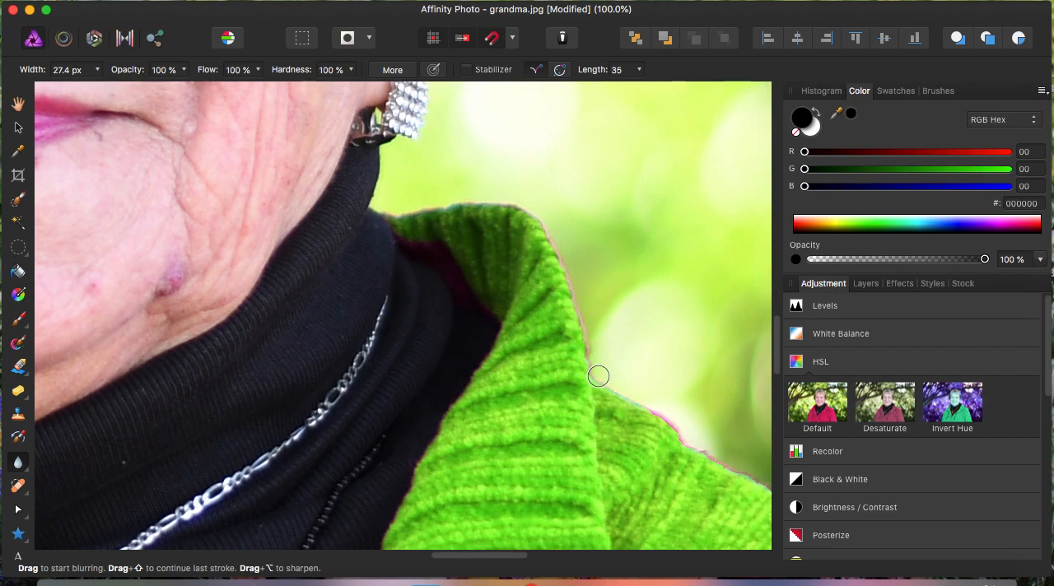
{"action": "left_click_drag", "start_coordinate": [504, 557], "coordinate": [531, 555]}
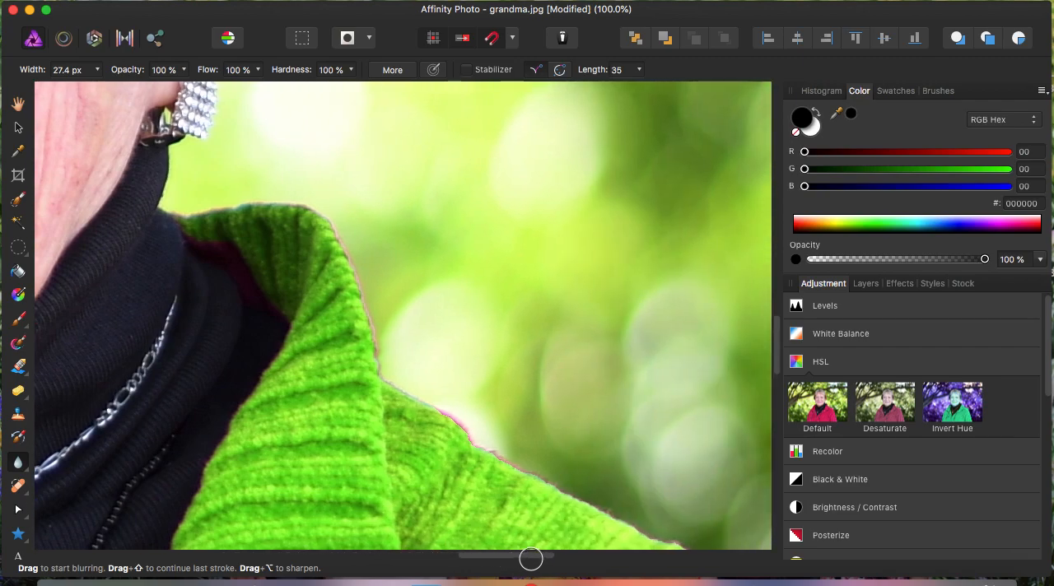
{"action": "left_click_drag", "start_coordinate": [774, 357], "coordinate": [772, 374]}
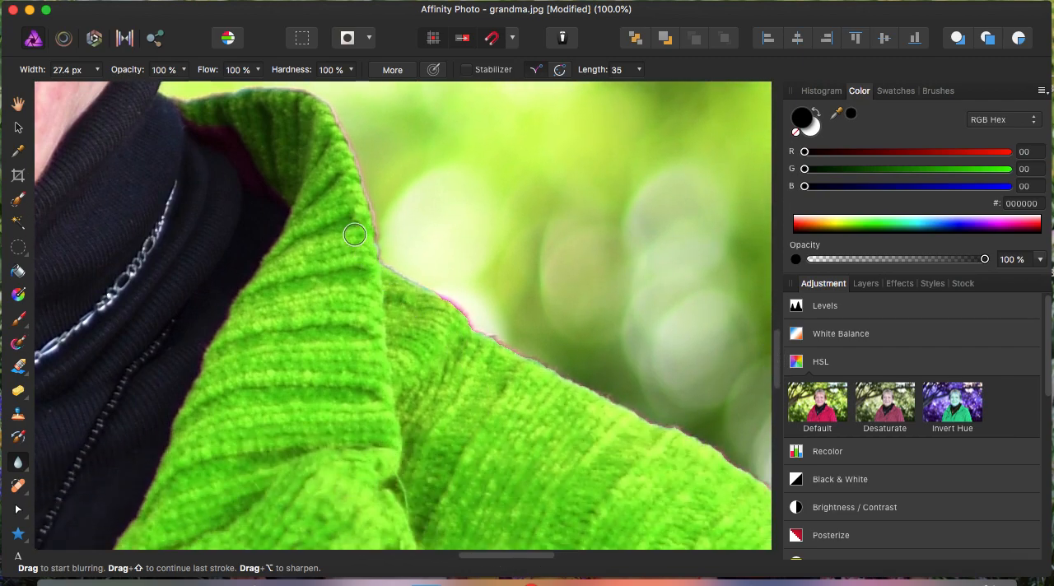
{"action": "mouse_move", "coordinate": [446, 303]}
{"action": "left_mouse_down"}
{"action": "mouse_move", "coordinate": [491, 347]}
{"action": "mouse_move", "coordinate": [478, 331]}
{"action": "mouse_move", "coordinate": [580, 372]}
{"action": "mouse_move", "coordinate": [570, 372]}
{"action": "mouse_move", "coordinate": [617, 405]}
{"action": "left_mouse_up"}
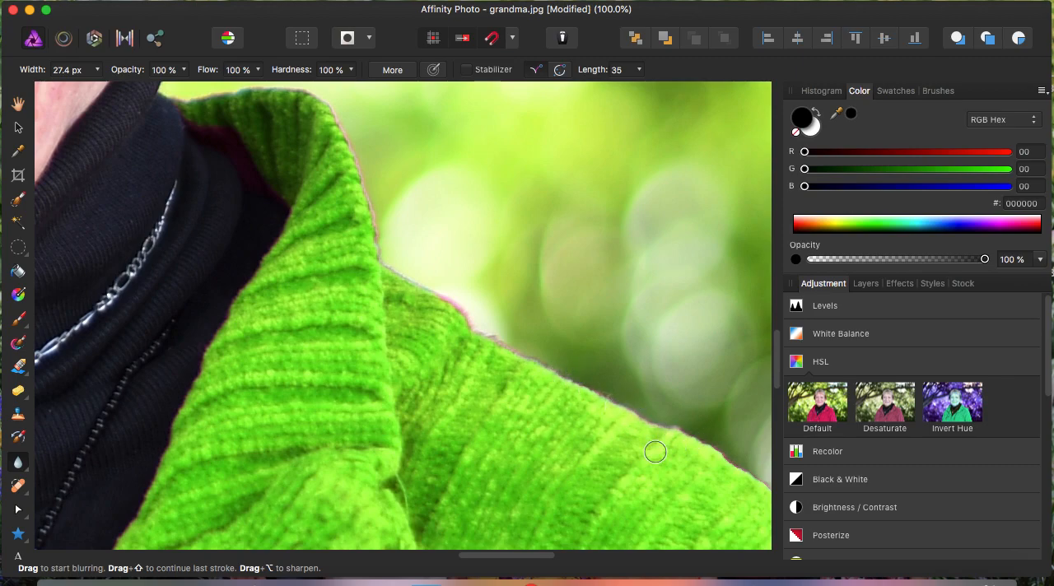
- Blur the pink fringe along the outer curve of the right-hand shoulder down to the upper sleeve
{"action": "left_click_drag", "start_coordinate": [529, 556], "coordinate": [556, 553]}
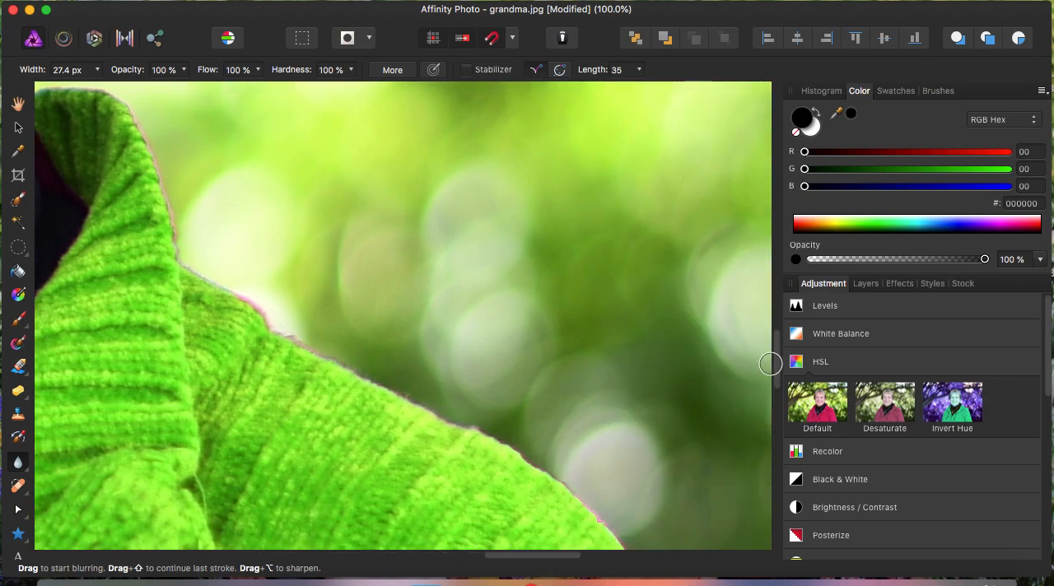
{"action": "mouse_move", "coordinate": [781, 389]}
{"action": "left_mouse_down"}
{"action": "mouse_move", "coordinate": [782, 376]}
{"action": "mouse_move", "coordinate": [777, 395]}
{"action": "left_mouse_up"}
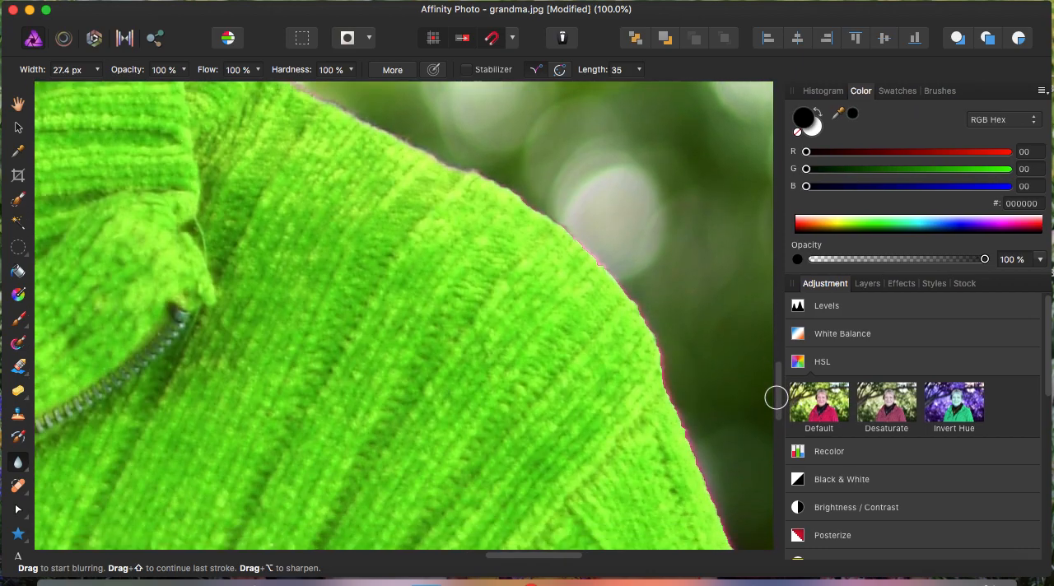
{"action": "mouse_move", "coordinate": [524, 201]}
{"action": "left_mouse_down"}
{"action": "mouse_move", "coordinate": [615, 272]}
{"action": "mouse_move", "coordinate": [724, 503]}
{"action": "left_mouse_up"}
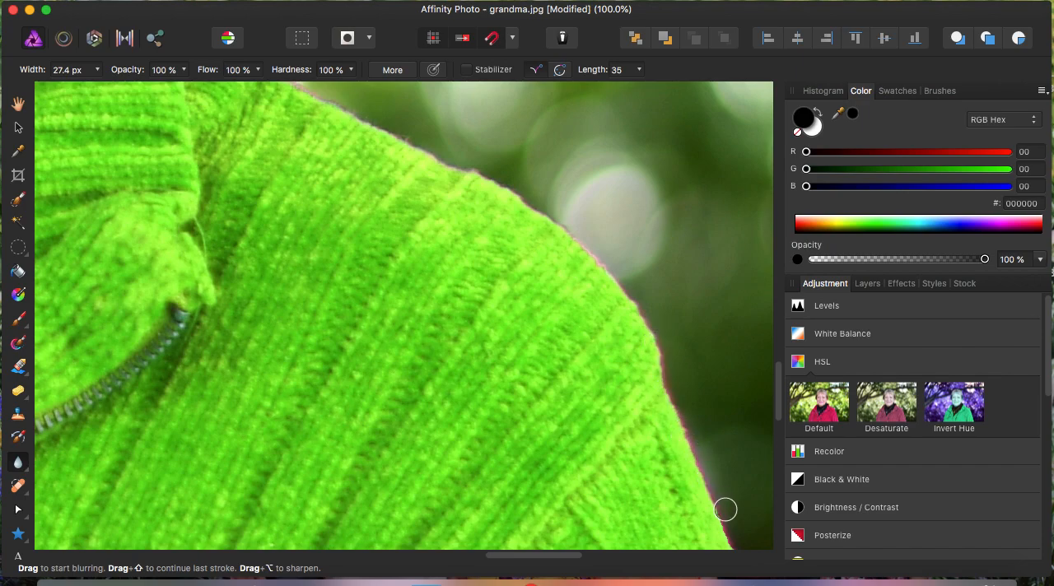
- Blur the fringe along the right-hand sleeve's outer edge down to the bottom of the photo
{"action": "left_click_drag", "start_coordinate": [775, 401], "coordinate": [776, 427]}
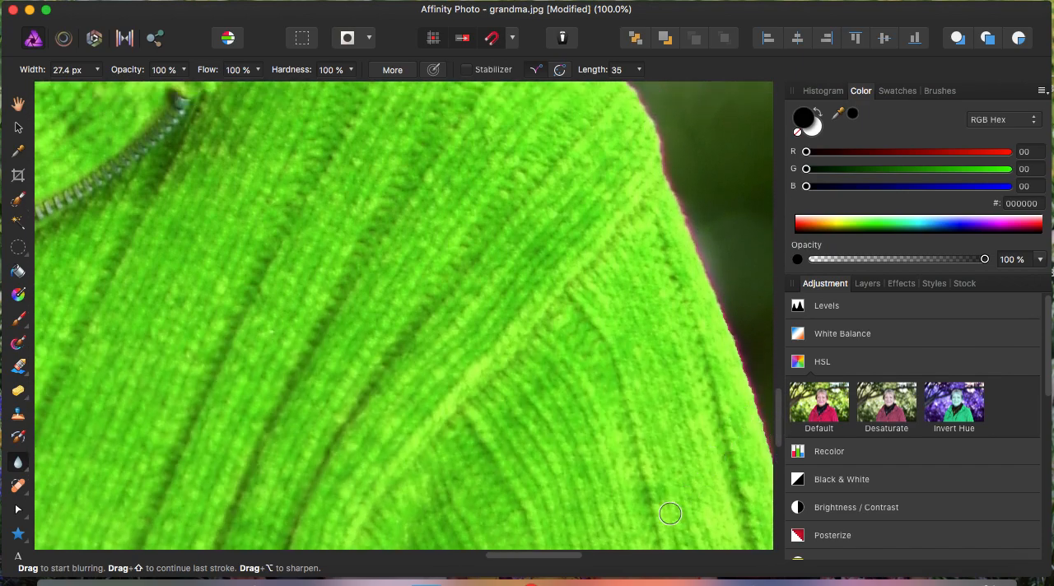
{"action": "left_click_drag", "start_coordinate": [567, 553], "coordinate": [589, 565]}
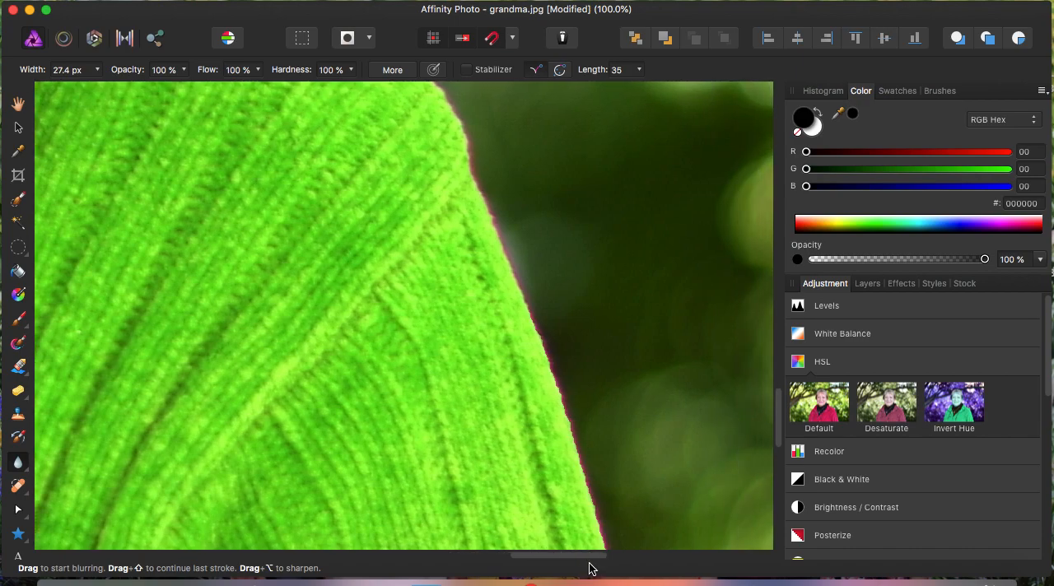
{"action": "left_click_drag", "start_coordinate": [776, 412], "coordinate": [776, 428]}
{"action": "mouse_move", "coordinate": [533, 154]}
{"action": "left_mouse_down"}
{"action": "mouse_move", "coordinate": [535, 208]}
{"action": "mouse_move", "coordinate": [647, 546]}
{"action": "left_mouse_up"}
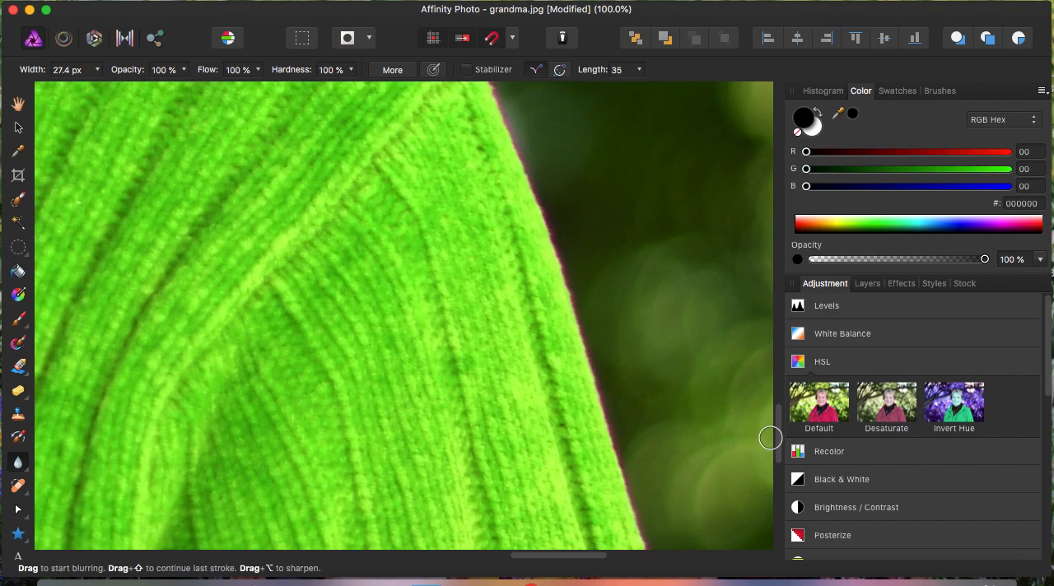
{"action": "left_click_drag", "start_coordinate": [782, 459], "coordinate": [784, 489]}
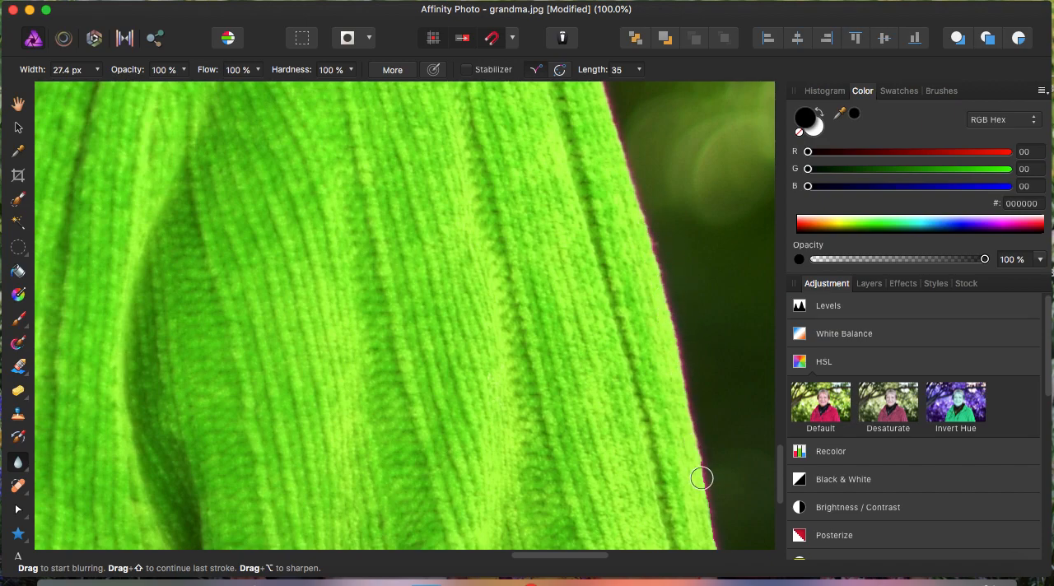
{"action": "left_click_drag", "start_coordinate": [778, 470], "coordinate": [779, 494]}
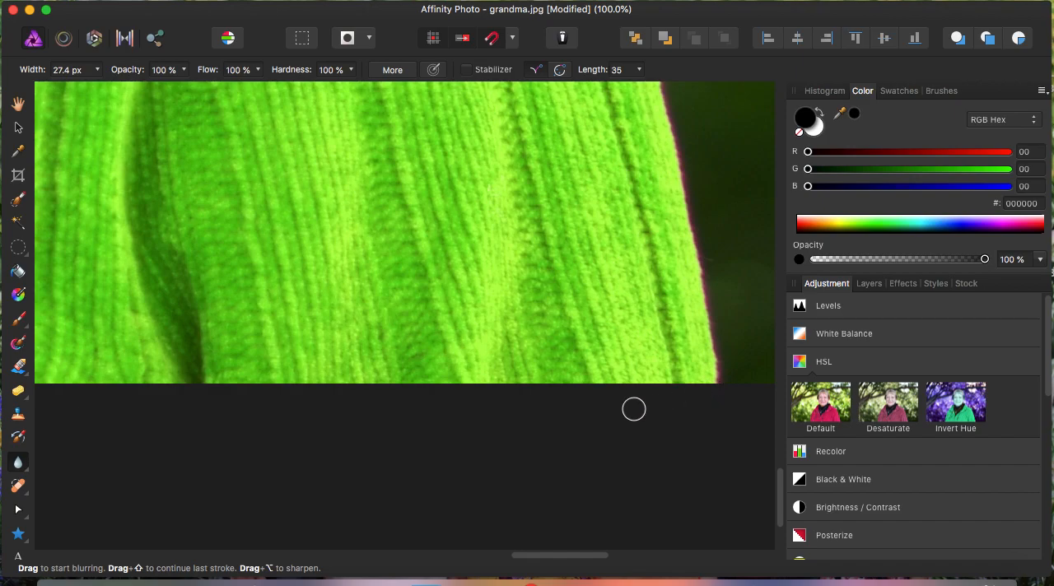
- Examine the whole portrait at 15 % zoom to check the recoloured sweater and its softened edges
{"action": "key", "text": "super+minus"}
{"action": "key", "text": "super+minus"}
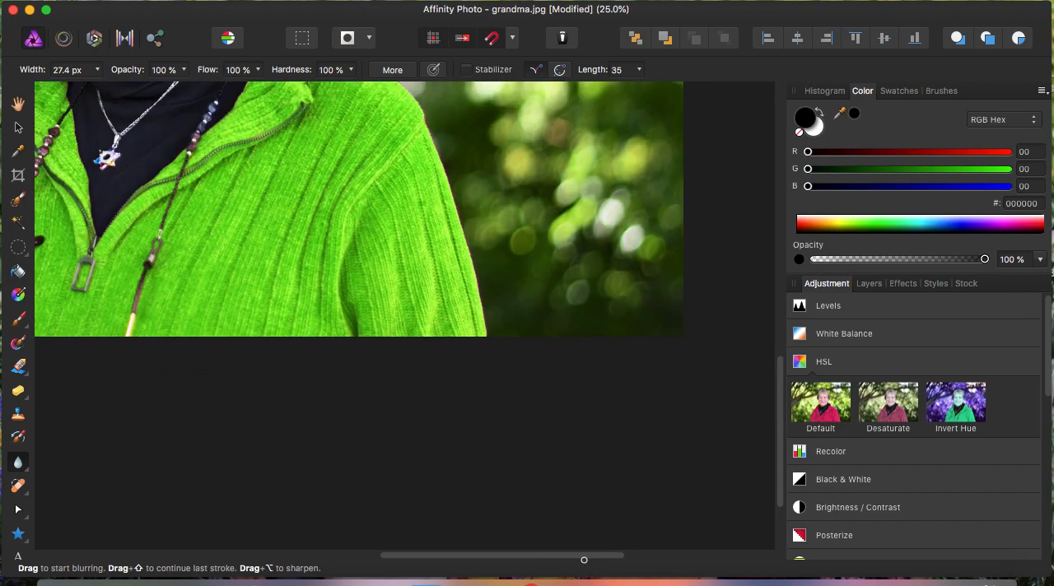
{"action": "left_click_drag", "start_coordinate": [582, 557], "coordinate": [513, 552]}
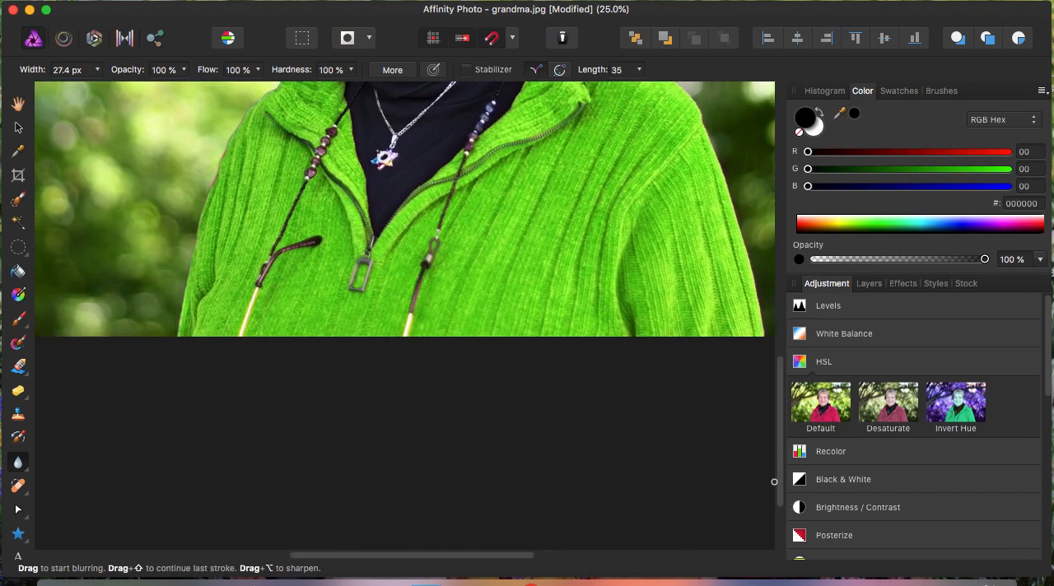
{"action": "left_click_drag", "start_coordinate": [779, 478], "coordinate": [775, 415]}
{"action": "key", "text": "super+minus"}
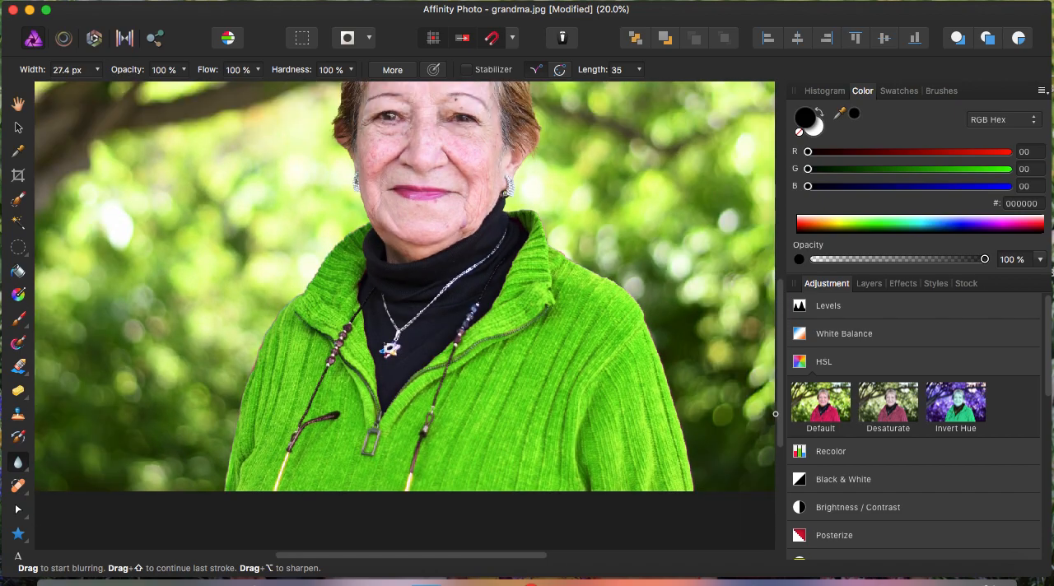
{"action": "key", "text": "super+minus"}
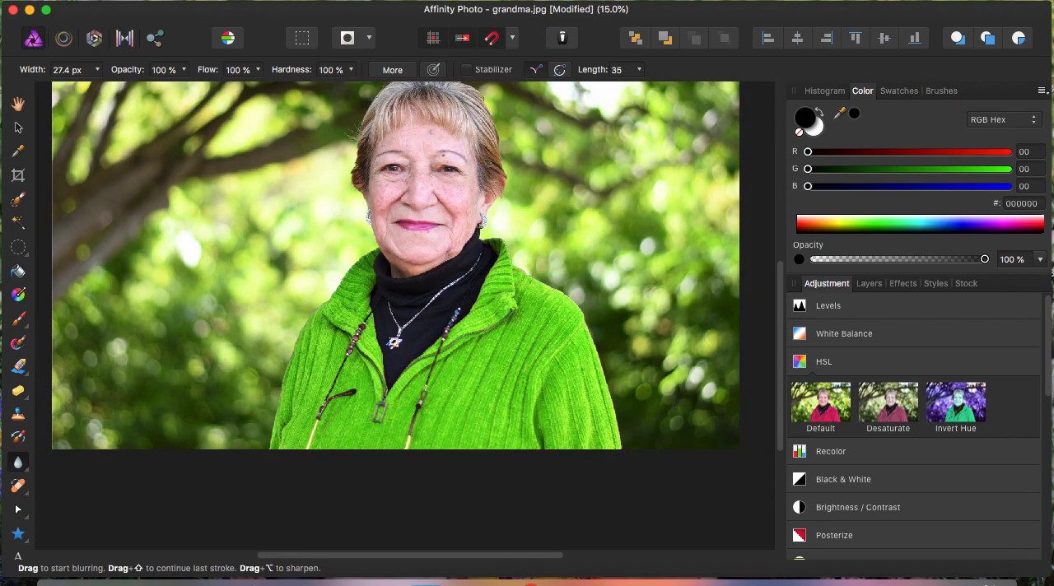
{"action": "scroll", "coordinate": [395, 305], "scroll_direction": "up", "scroll_amount": 5}
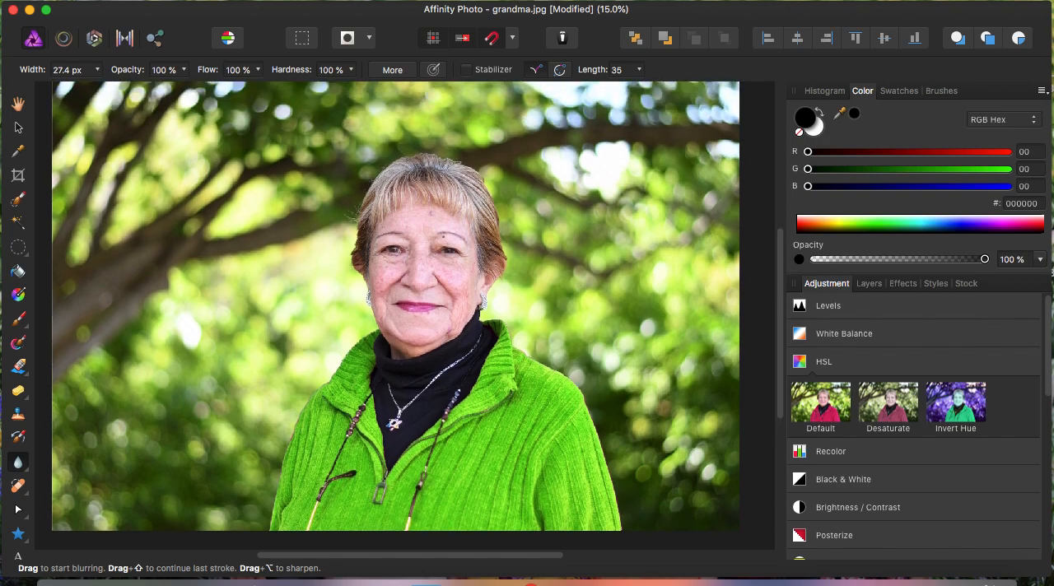